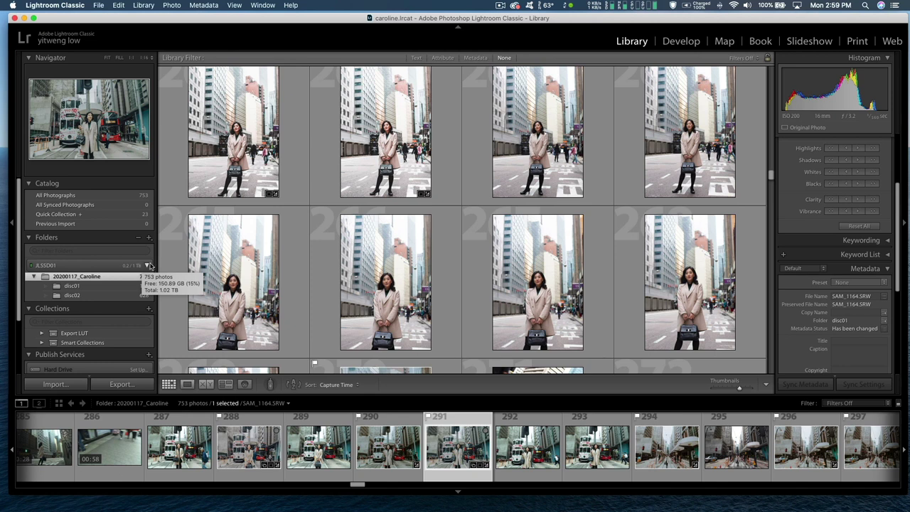
# Show only the 23 Quick Collection photos and scroll down to photo 7
pyautogui.click(145, 214)
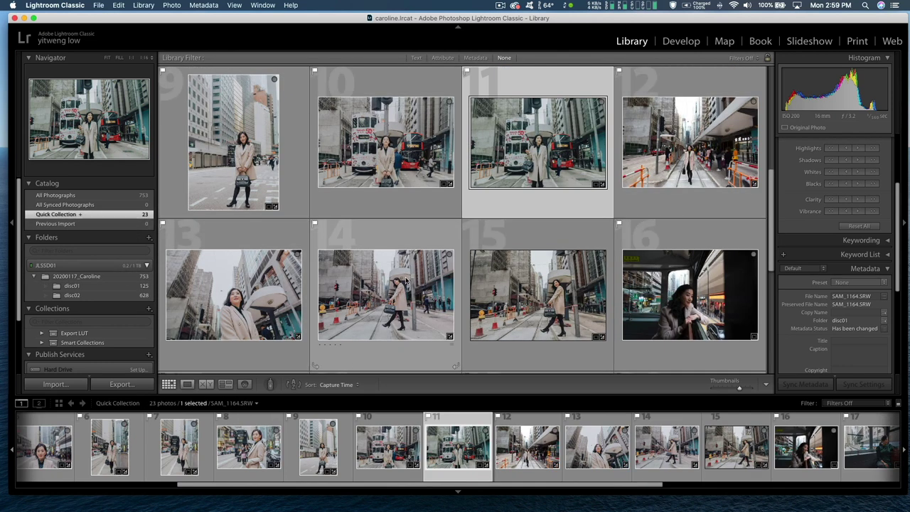
pyautogui.scroll(-1, 410, 284)
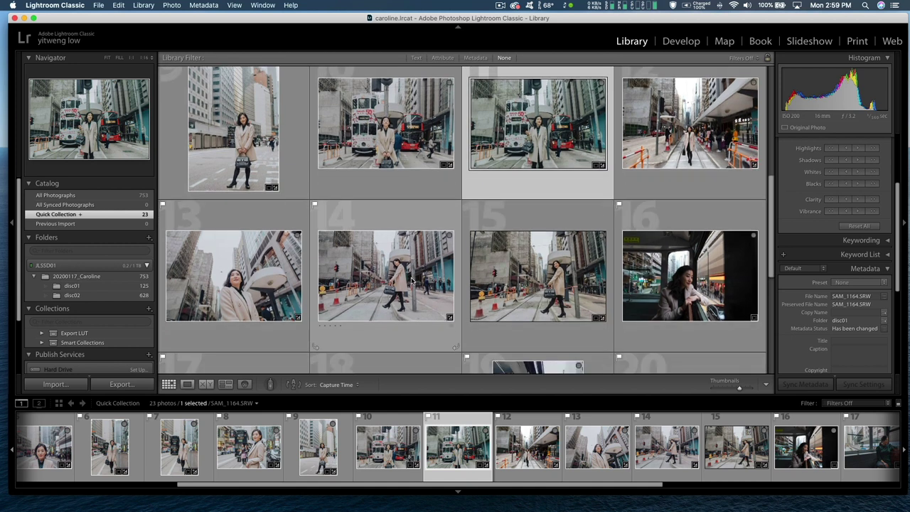
pyautogui.scroll(-2, 412, 282)
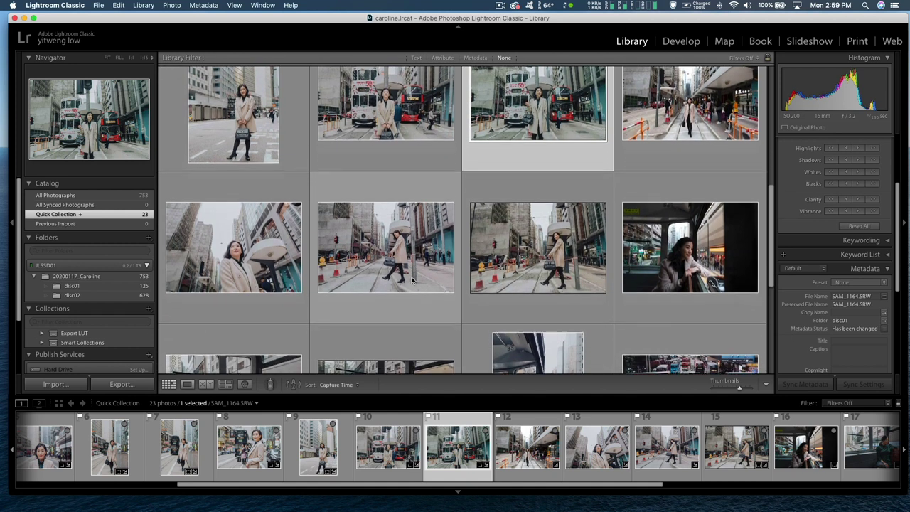
pyautogui.scroll(-2, 413, 279)
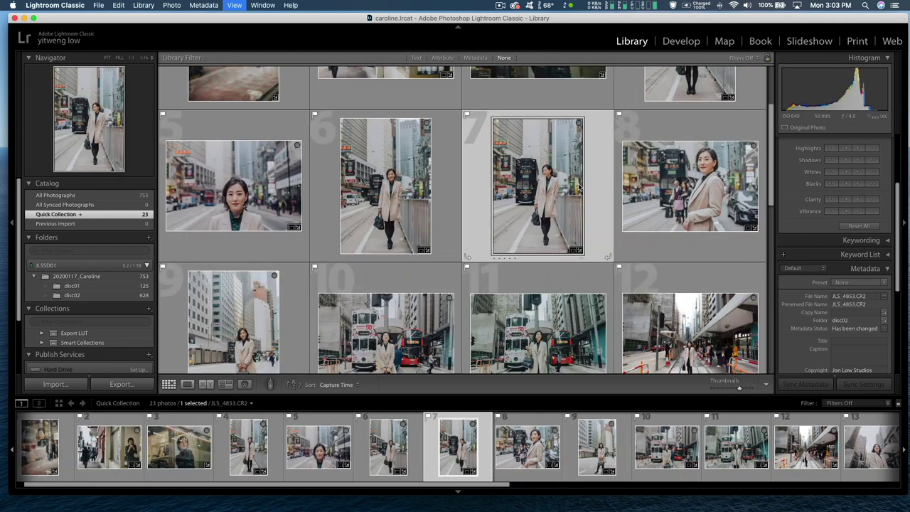
# Open photo 7 (JLS_4853.CR2) in Develop and paint an Adjustment Brush mask over the woman
pyautogui.press('d')
pyautogui.click(879, 146)
pyautogui.moveTo(482, 169)
pyautogui.mouseDown()
pyautogui.moveTo(484, 181)
pyautogui.moveTo(470, 186)
pyautogui.moveTo(501, 214)
pyautogui.moveTo(498, 242)
pyautogui.moveTo(471, 206)
pyautogui.moveTo(479, 202)
pyautogui.moveTo(462, 253)
pyautogui.moveTo(455, 234)
pyautogui.moveTo(490, 270)
pyautogui.moveTo(499, 265)
pyautogui.moveTo(462, 274)
pyautogui.moveTo(477, 342)
pyautogui.moveTo(485, 246)
pyautogui.mouseUp()
# Keep edit pins always visible, hide the mask overlay, and raise the brush Exposure to 0.20
pyautogui.press('h')
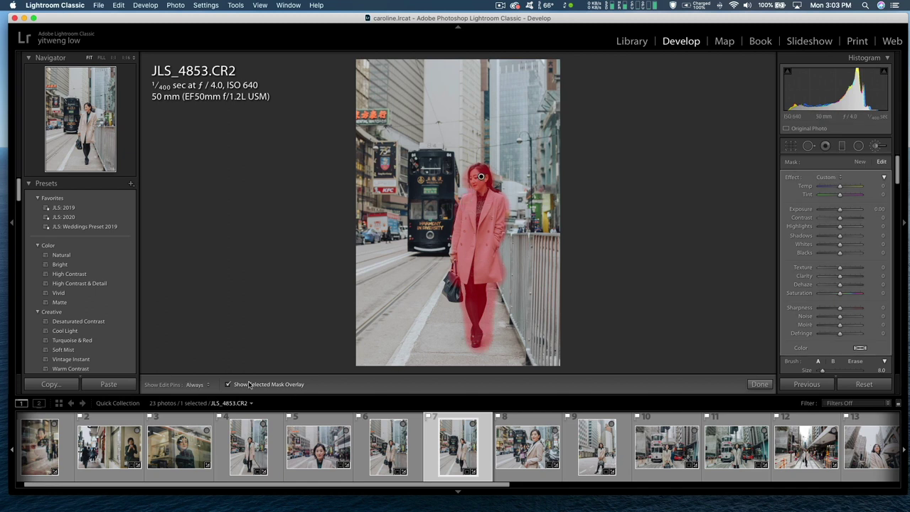
pyautogui.click(227, 384)
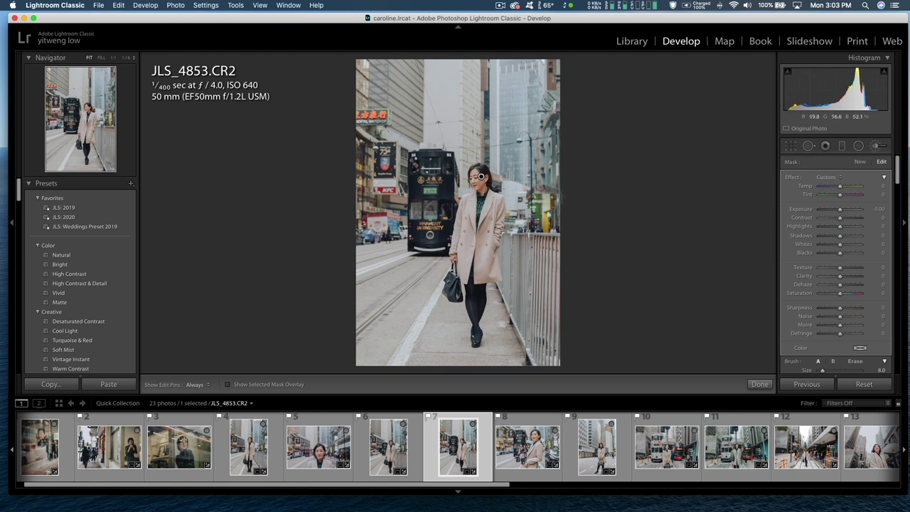
pyautogui.moveTo(846, 212); pyautogui.dragTo(842, 209)
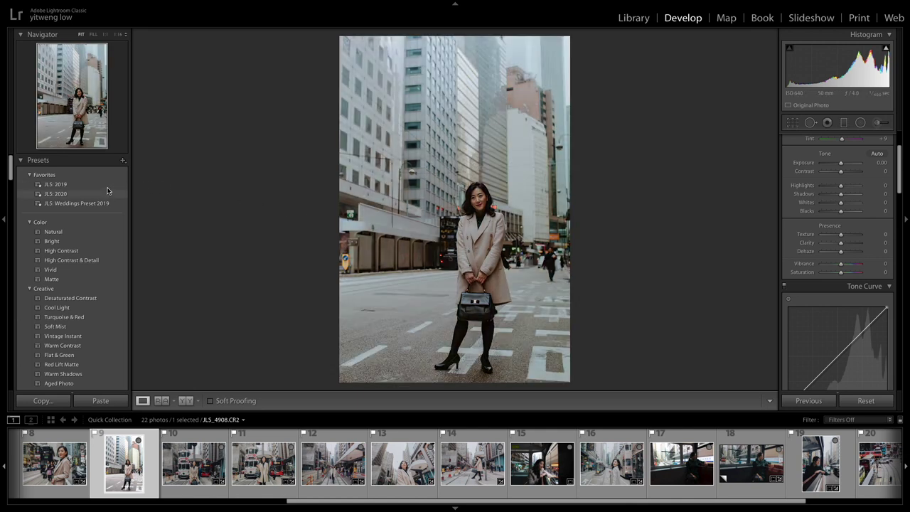
# Apply the JLS: 2019 preset to JLS_4908 and lower global Exposure to -0.35
pyautogui.click(107, 185)
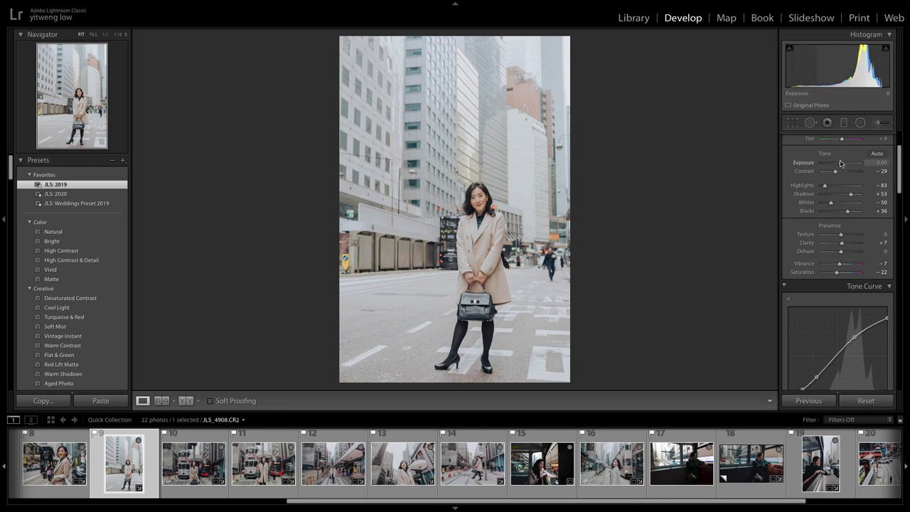
pyautogui.moveTo(840, 164); pyautogui.dragTo(839, 165)
pyautogui.scroll(2, 839, 165)
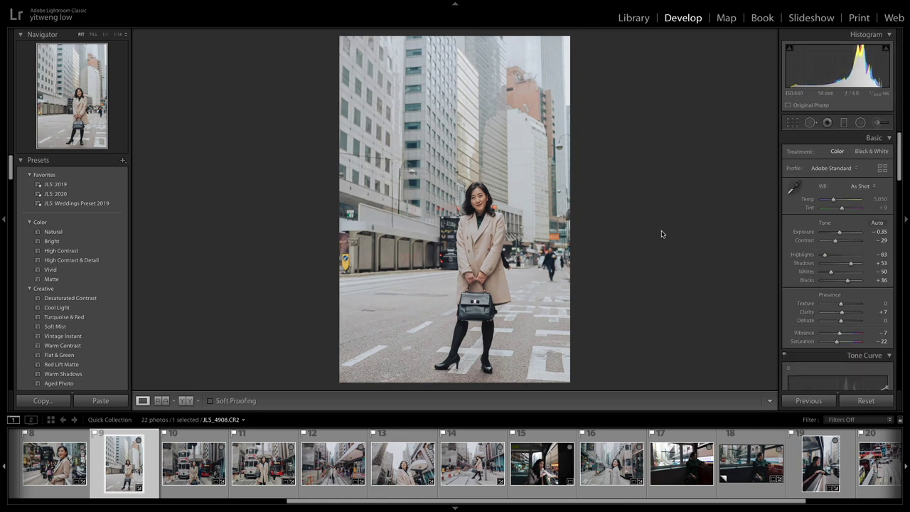
# Lay a horizontal graduated filter over the upper buildings and sky, with its red overlay shown
pyautogui.click(843, 122)
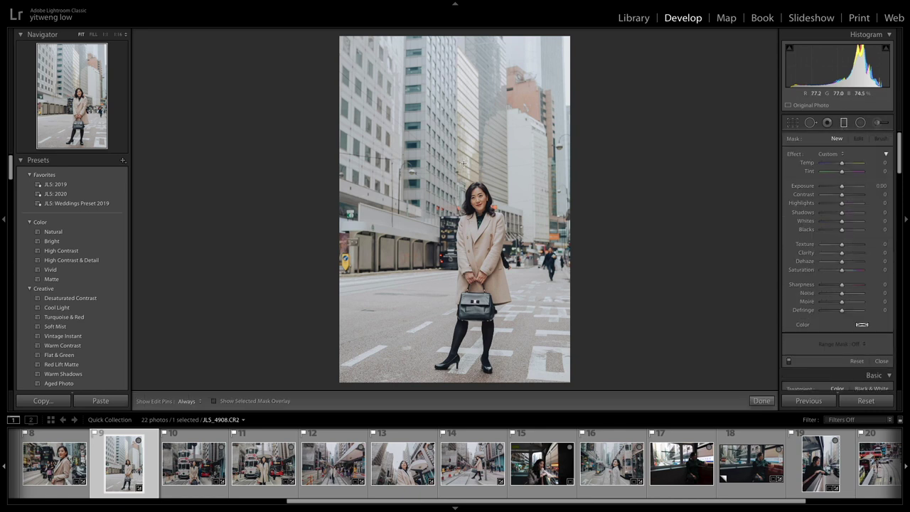
pyautogui.moveTo(463, 165); pyautogui.dragTo(464, 287)
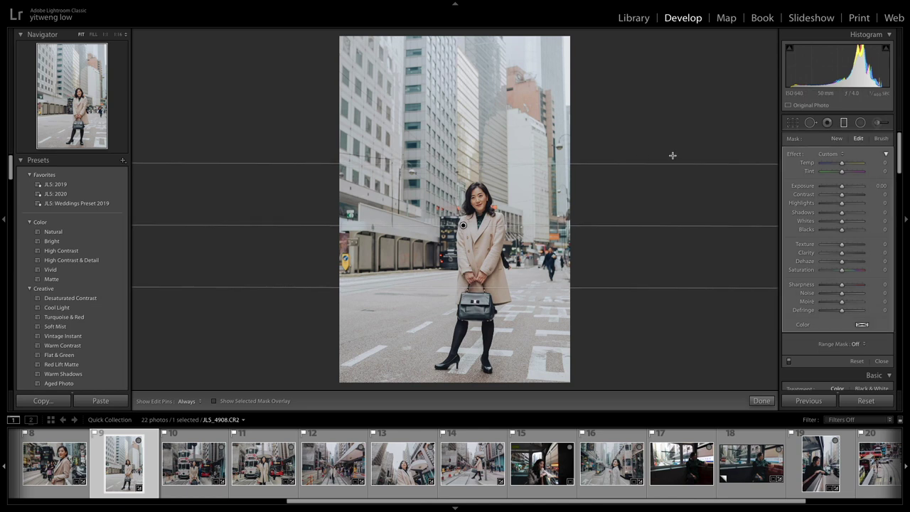
pyautogui.click(215, 401)
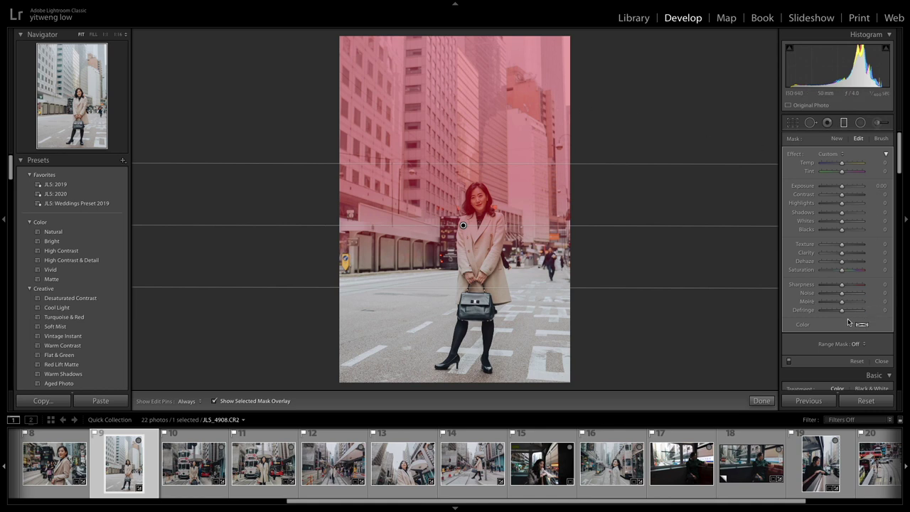
# Erase the graduated mask from the woman's hair, face and coat lapel with a size 4.0 Erase brush
pyautogui.click(880, 139)
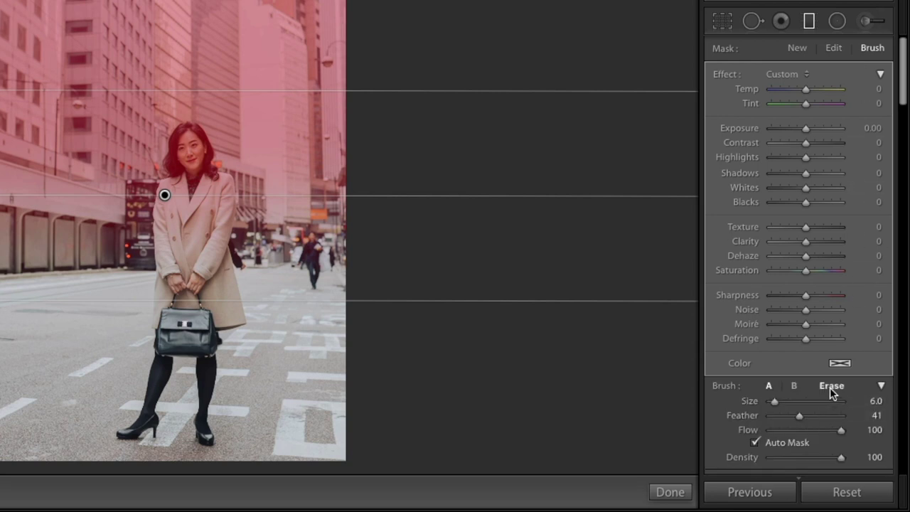
pyautogui.click(831, 390)
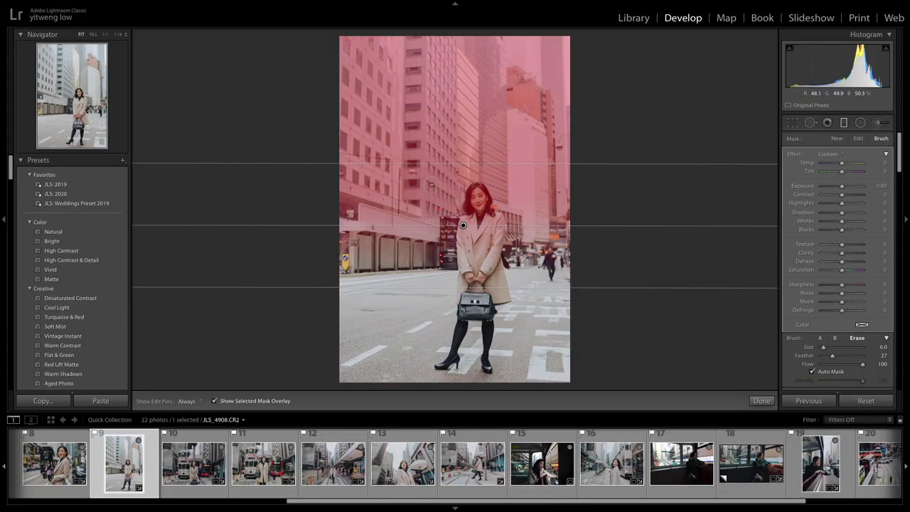
pyautogui.scroll(-2, 480, 197)
pyautogui.press('h')
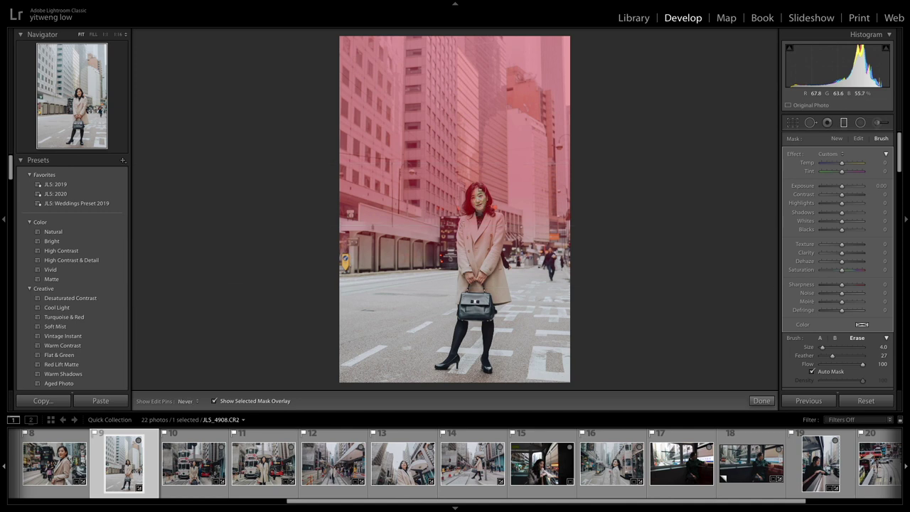
pyautogui.moveTo(472, 191)
pyautogui.mouseDown()
pyautogui.moveTo(485, 194)
pyautogui.moveTo(495, 218)
pyautogui.mouseUp()
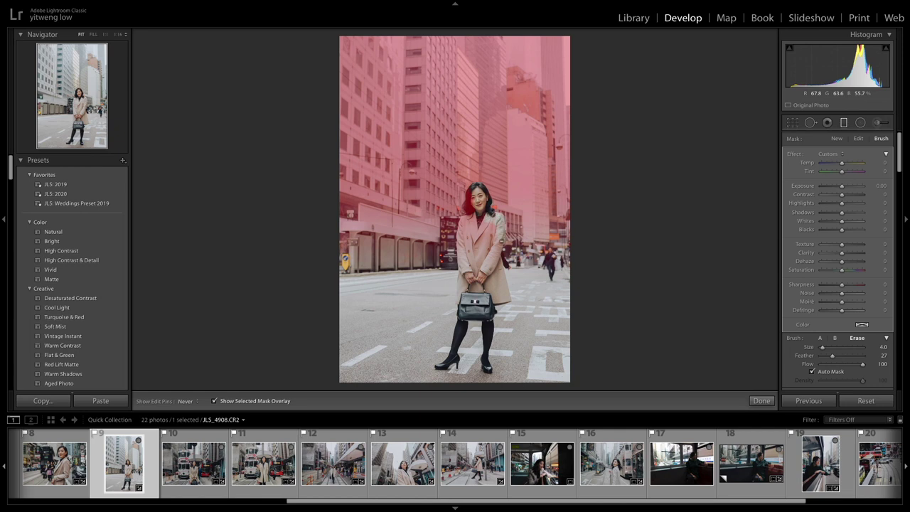
pyautogui.press('h')
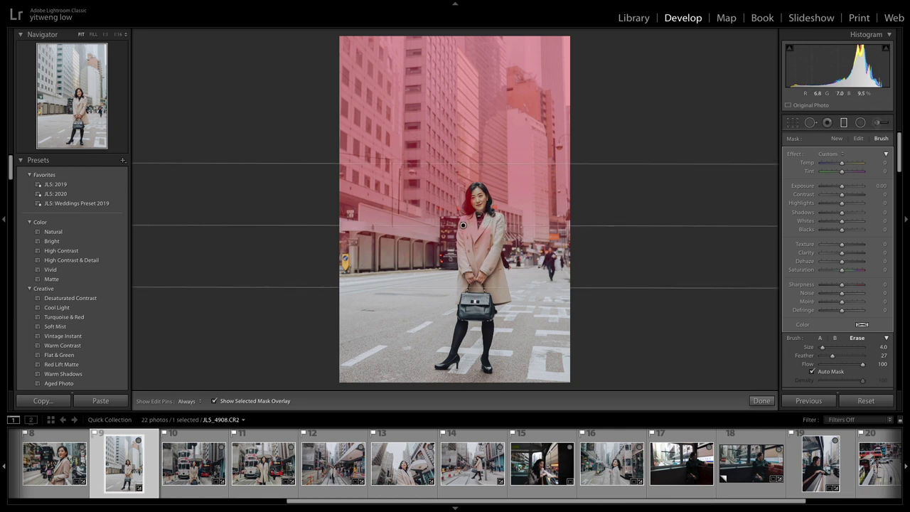
pyautogui.press('h')
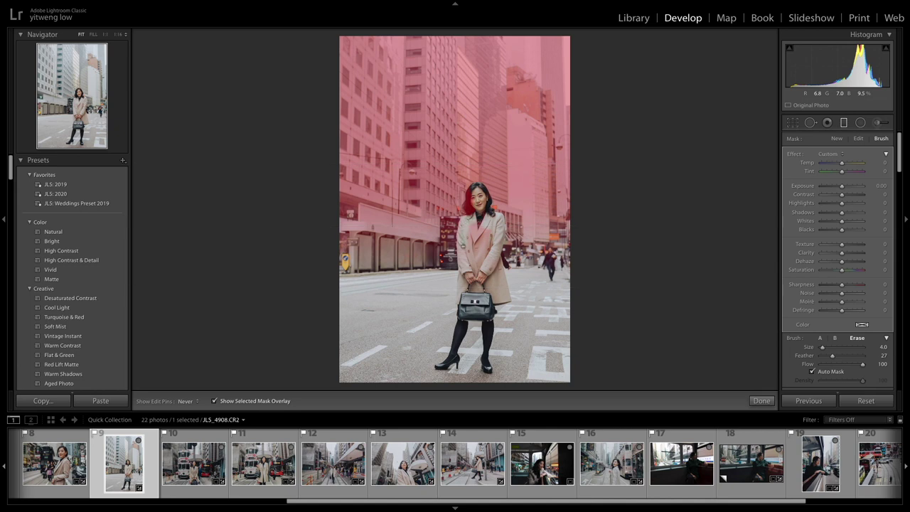
pyautogui.moveTo(466, 245); pyautogui.dragTo(474, 227)
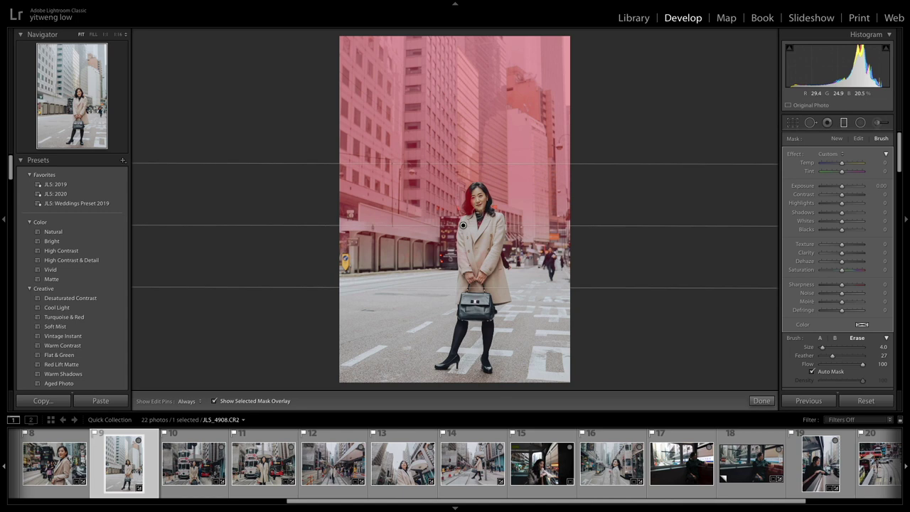
pyautogui.moveTo(469, 207)
pyautogui.mouseDown()
pyautogui.moveTo(472, 192)
pyautogui.moveTo(472, 201)
pyautogui.mouseUp()
pyautogui.press('h')
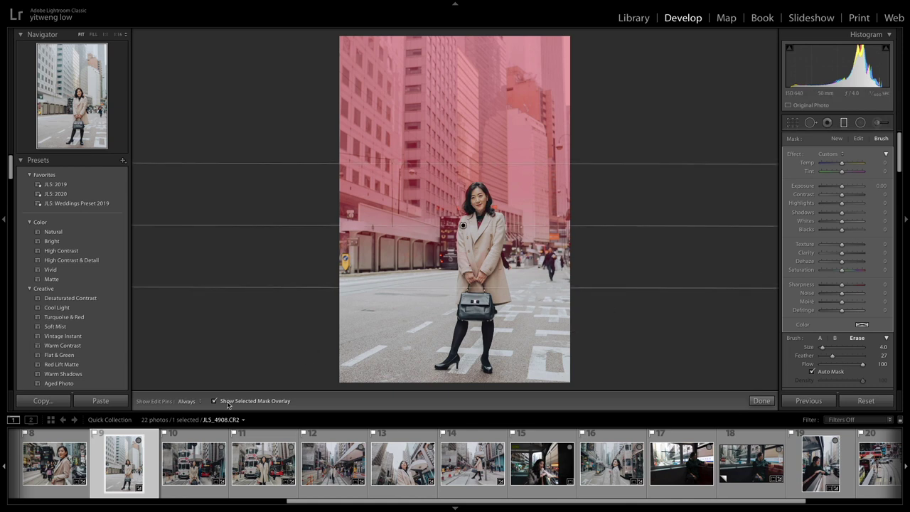
# Set the graduated filter's Exposure to -0.69 to darken the buildings, then compare Before/After
pyautogui.click(214, 401)
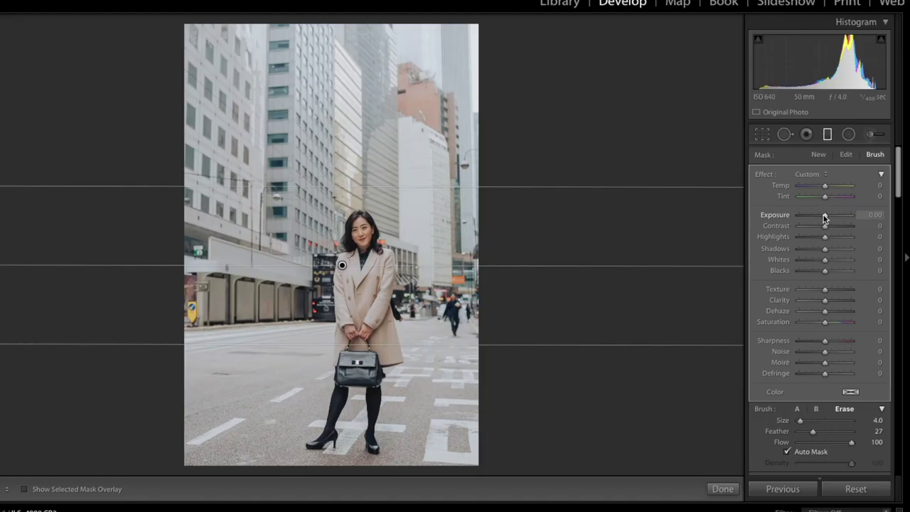
pyautogui.moveTo(824, 218); pyautogui.dragTo(821, 219)
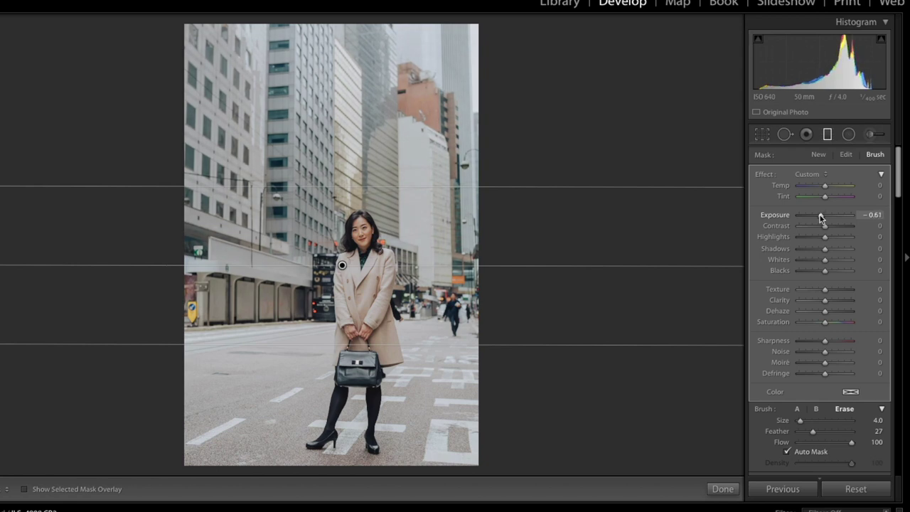
pyautogui.moveTo(821, 217); pyautogui.dragTo(820, 217)
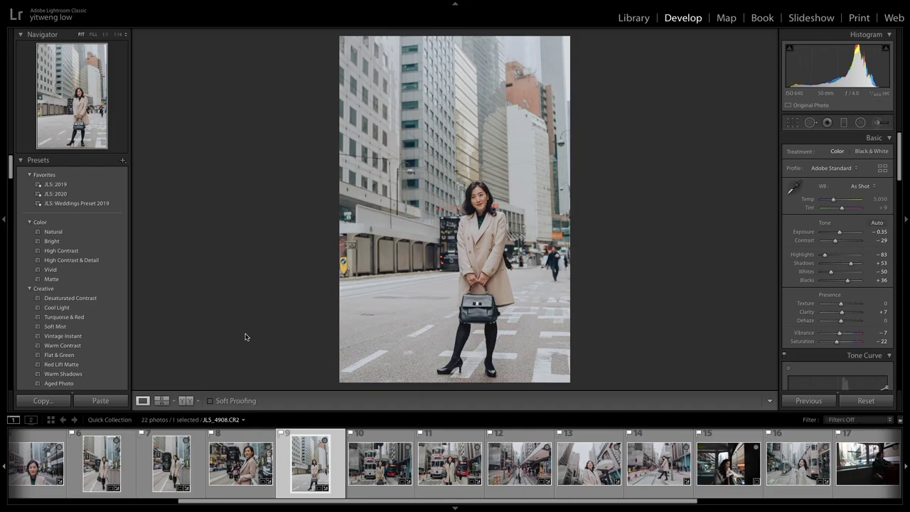
pyautogui.click(186, 400)
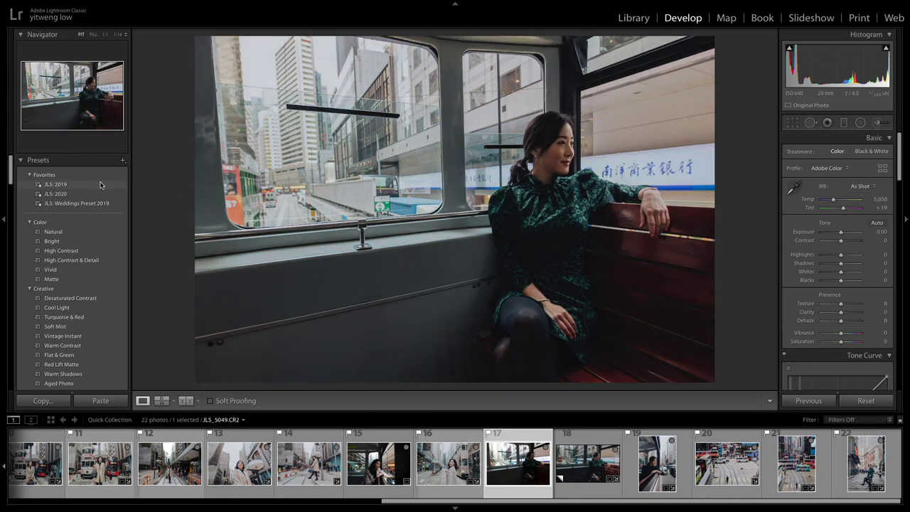
# Apply the JLS: 2019 preset to the tram photo and lower global Exposure to −0.50
pyautogui.click(100, 185)
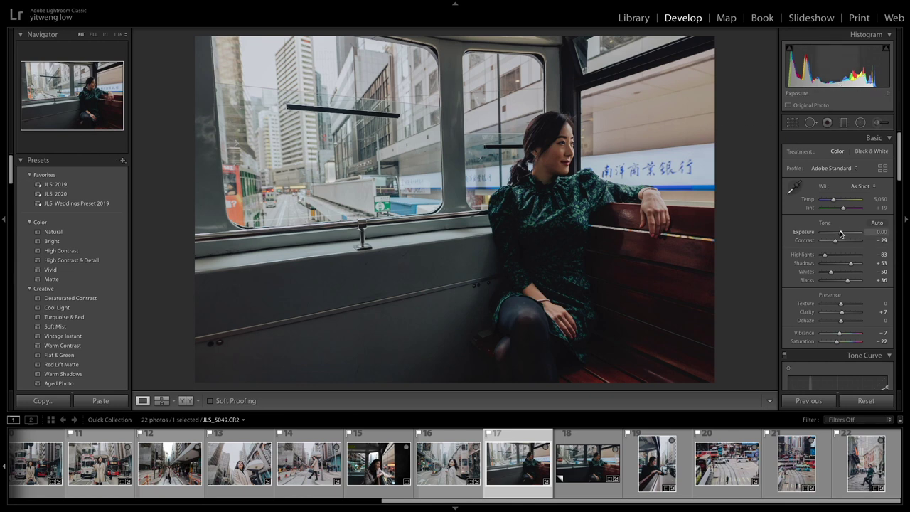
pyautogui.scroll(-1, 840, 234)
pyautogui.scroll(-2, 840, 234)
pyautogui.scroll(-3, 840, 234)
pyautogui.scroll(-4, 840, 234)
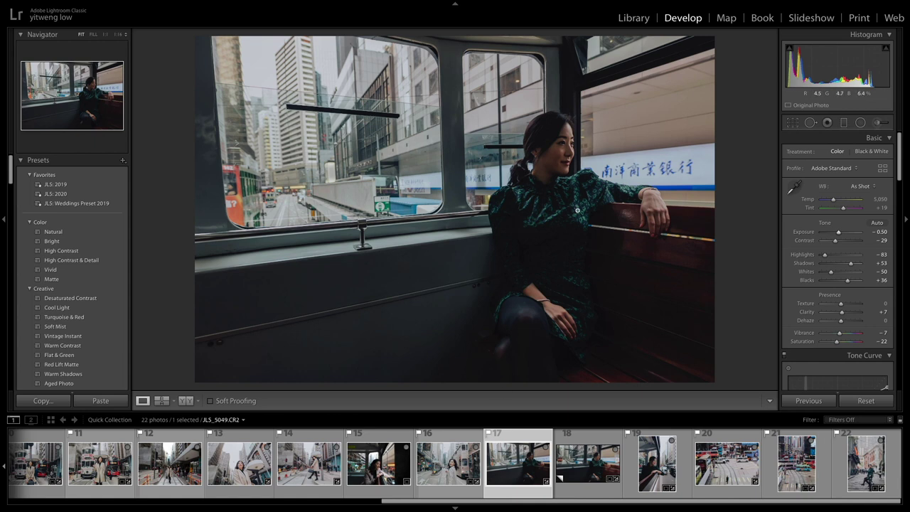
pyautogui.press('m')
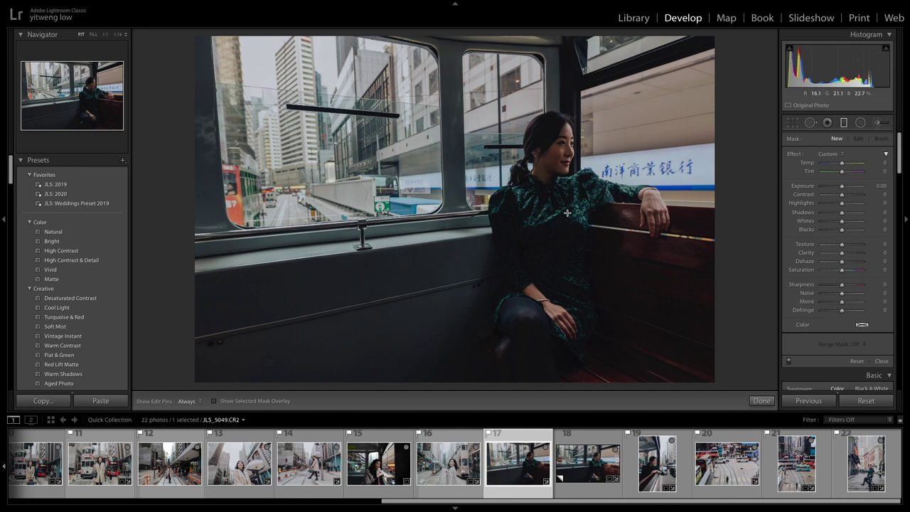
# Draw a diagonal graduated filter over the tram photo's right side and set its Range Mask to Luminance
pyautogui.moveTo(500, 280); pyautogui.dragTo(381, 206)
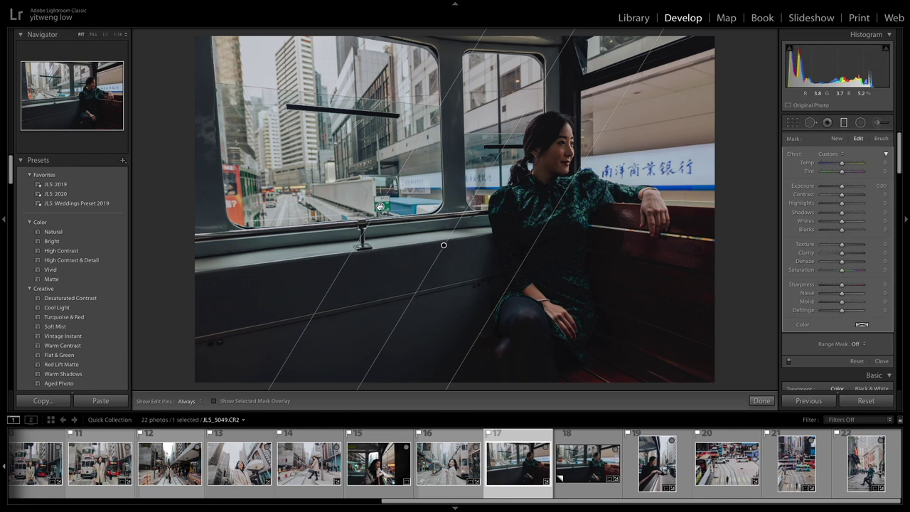
pyautogui.click(214, 402)
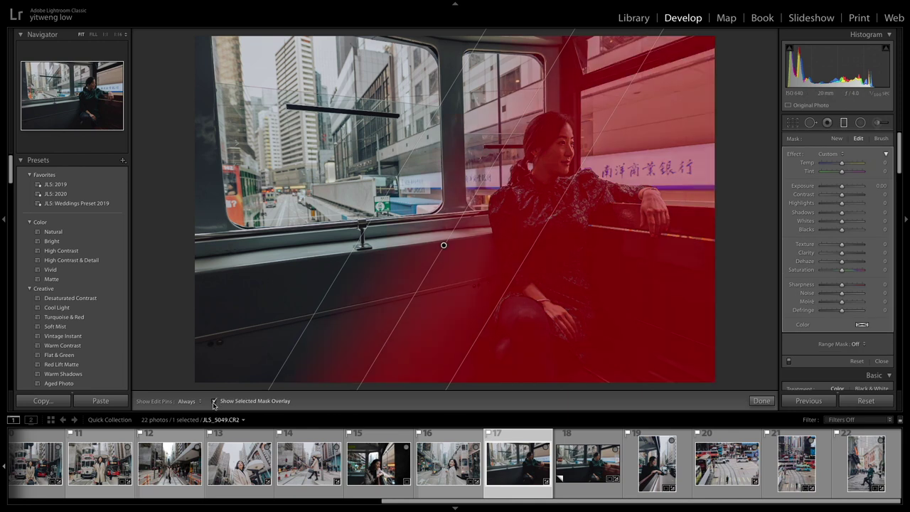
pyautogui.hotkey('ctrl', 'z')
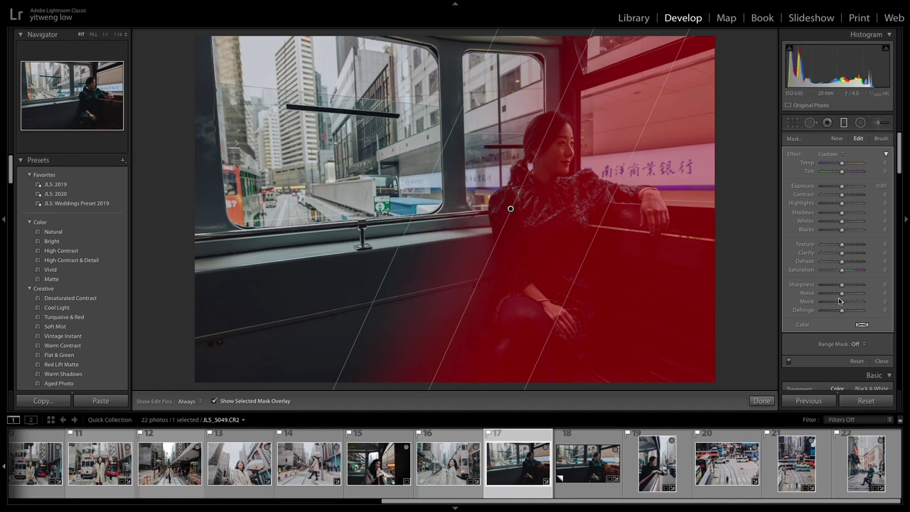
pyautogui.click(885, 138)
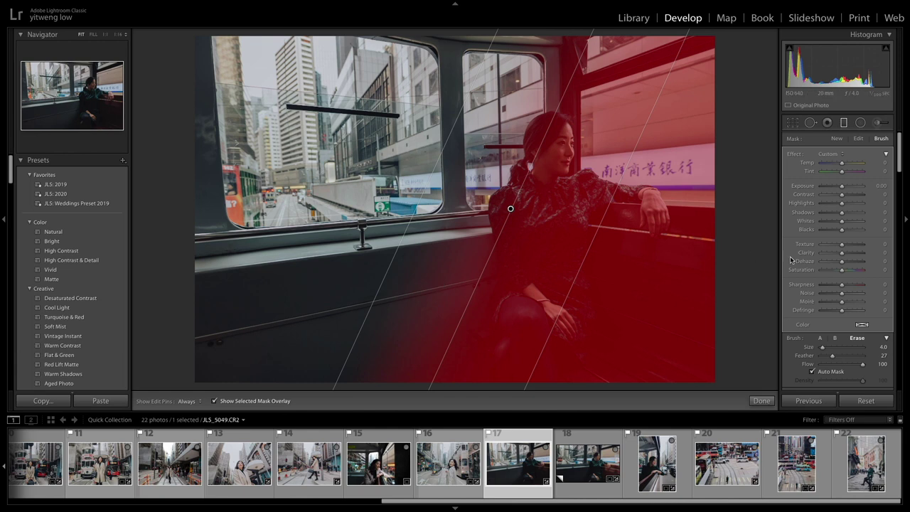
pyautogui.hotkey('shift', 't')
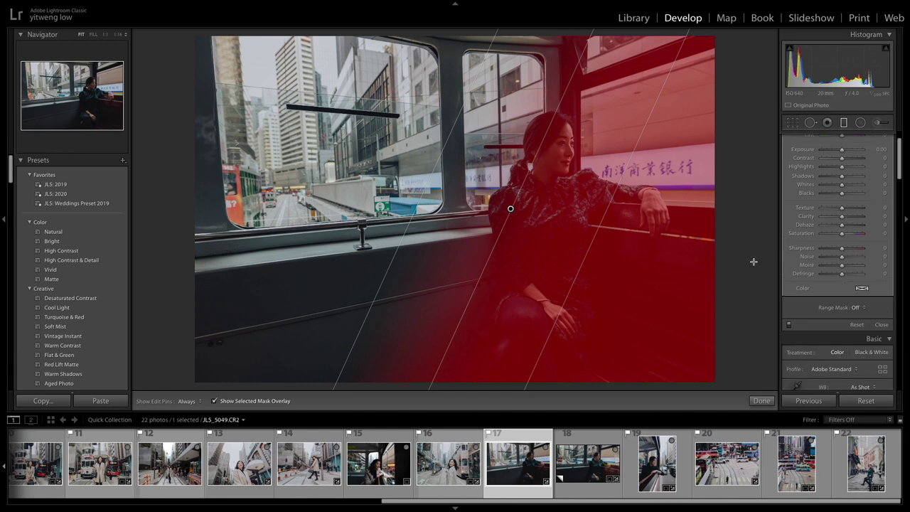
pyautogui.click(858, 308)
pyautogui.click(867, 321)
# Sample the woman's dress for the luminance range mask and narrow the range to 0/48
pyautogui.click(799, 305)
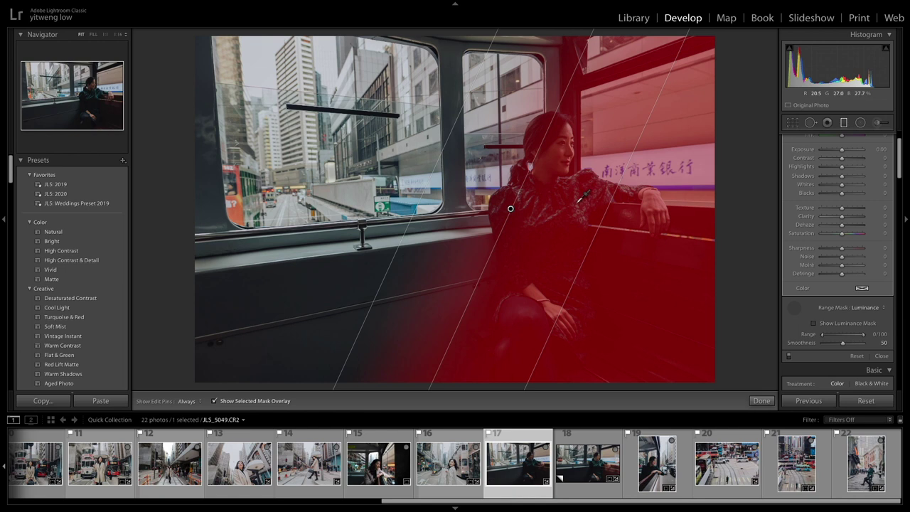
pyautogui.click(581, 191)
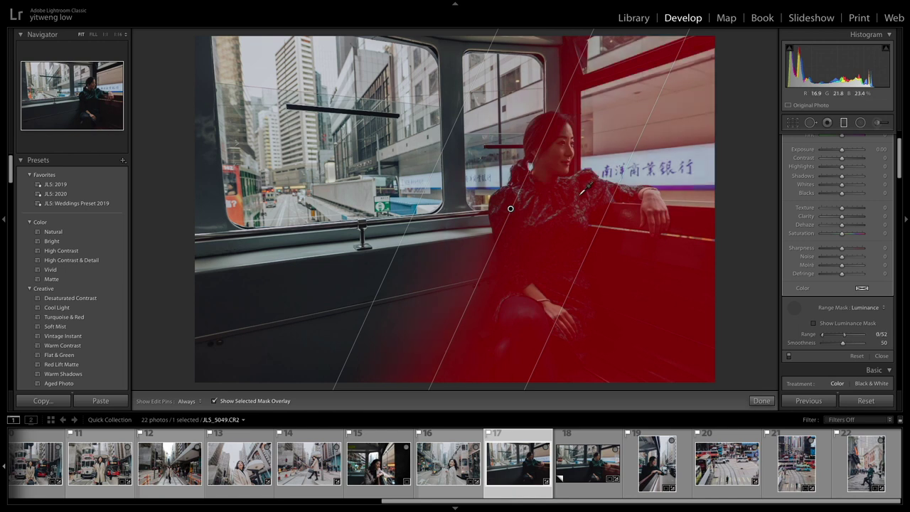
pyautogui.keyDown('alt'); pyautogui.click(823, 337); pyautogui.keyUp('alt')
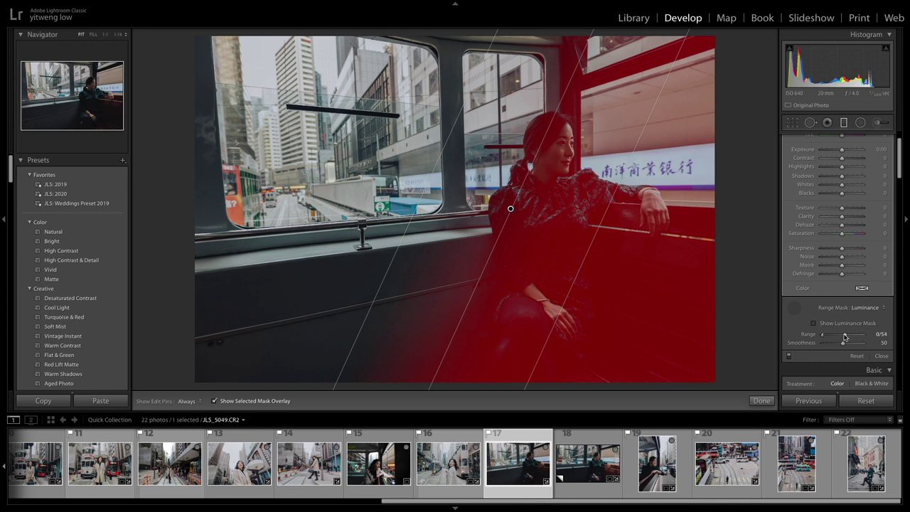
pyautogui.moveTo(844, 336)
pyautogui.mouseDown()
pyautogui.moveTo(835, 338)
pyautogui.moveTo(850, 334)
pyautogui.mouseUp()
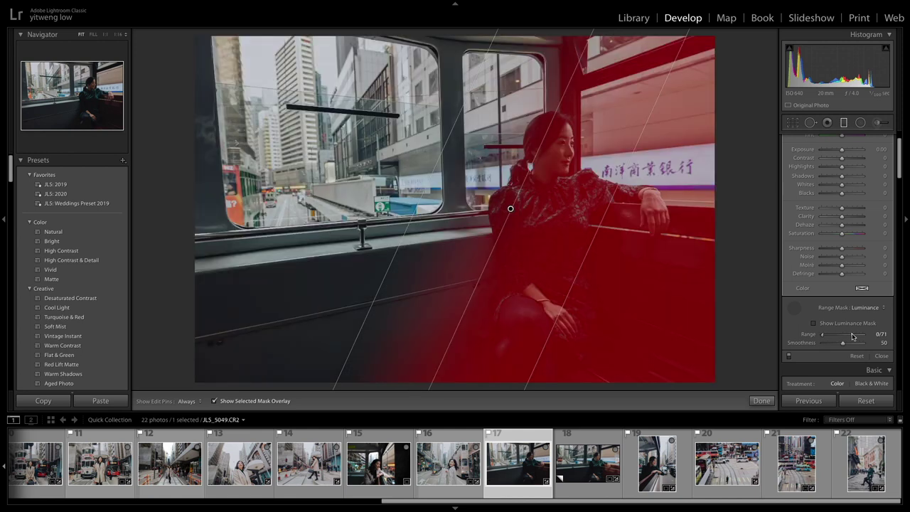
pyautogui.moveTo(850, 334); pyautogui.dragTo(842, 339)
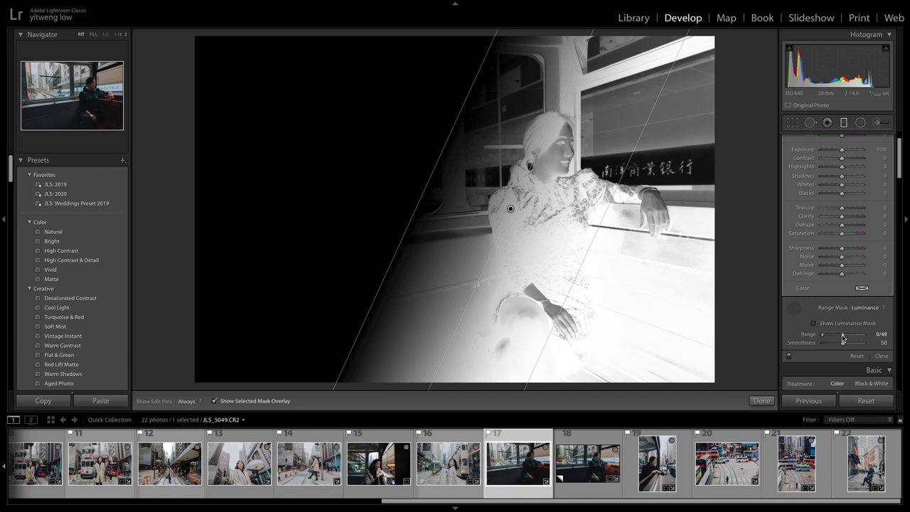
pyautogui.moveTo(842, 339); pyautogui.dragTo(842, 339)
pyautogui.scroll(1, 877, 204)
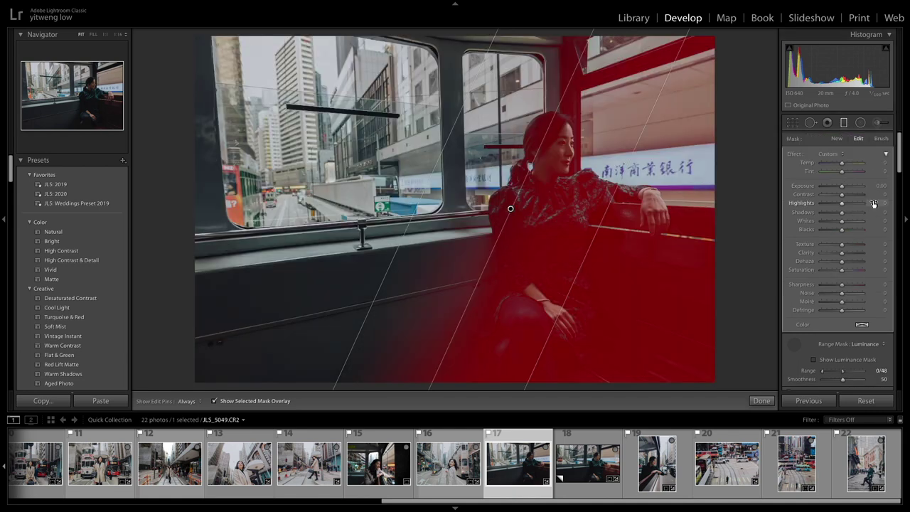
# Raise the graduated filter's Exposure to +1.74
pyautogui.click(264, 402)
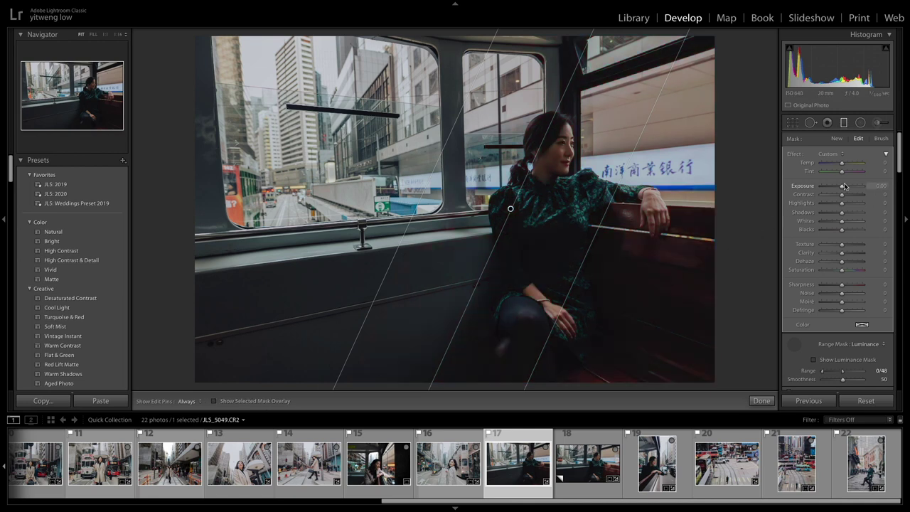
pyautogui.moveTo(841, 187); pyautogui.dragTo(850, 187)
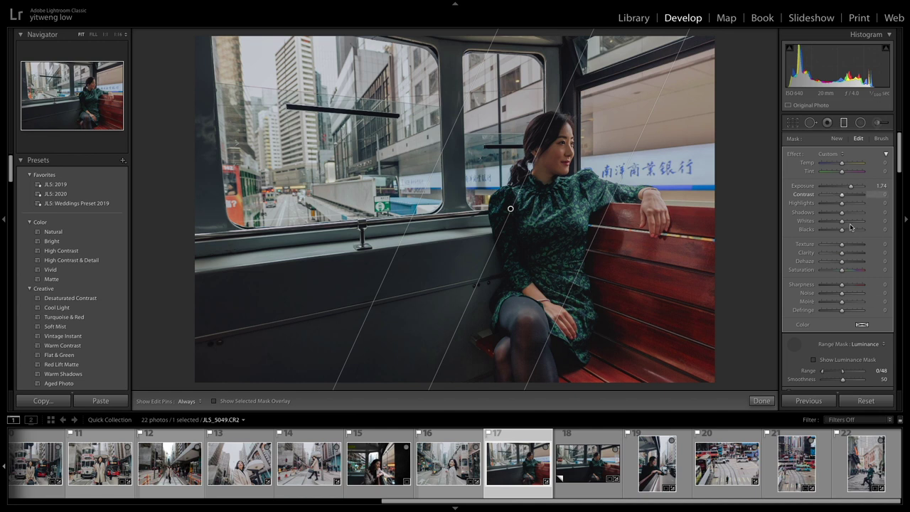
pyautogui.click(214, 401)
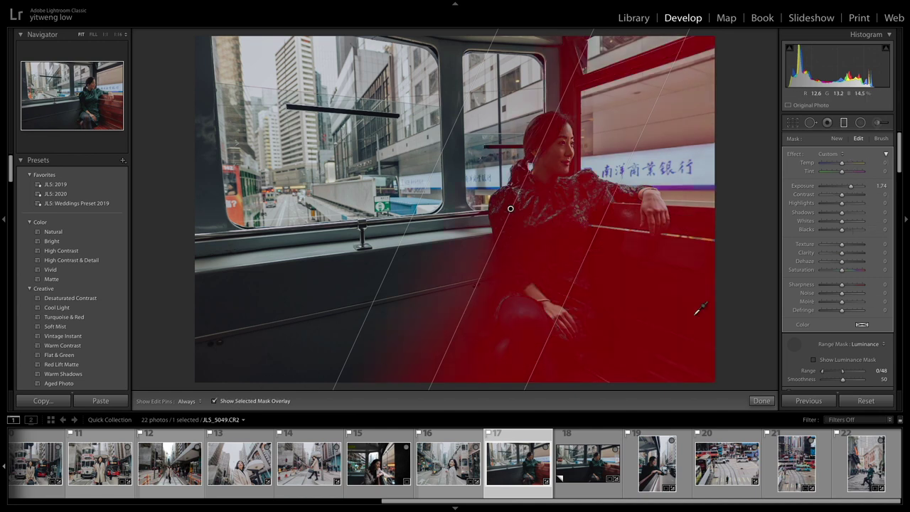
# Erase the filter's mask from the lower wall beside the woman and close the graduated filter
pyautogui.click(881, 138)
pyautogui.click(857, 338)
pyautogui.scroll(10, 414, 351)
pyautogui.press('h')
pyautogui.moveTo(428, 328)
pyautogui.mouseDown()
pyautogui.moveTo(416, 379)
pyautogui.moveTo(403, 374)
pyautogui.moveTo(414, 352)
pyautogui.moveTo(399, 393)
pyautogui.moveTo(413, 402)
pyautogui.moveTo(407, 387)
pyautogui.moveTo(433, 299)
pyautogui.moveTo(431, 253)
pyautogui.mouseUp()
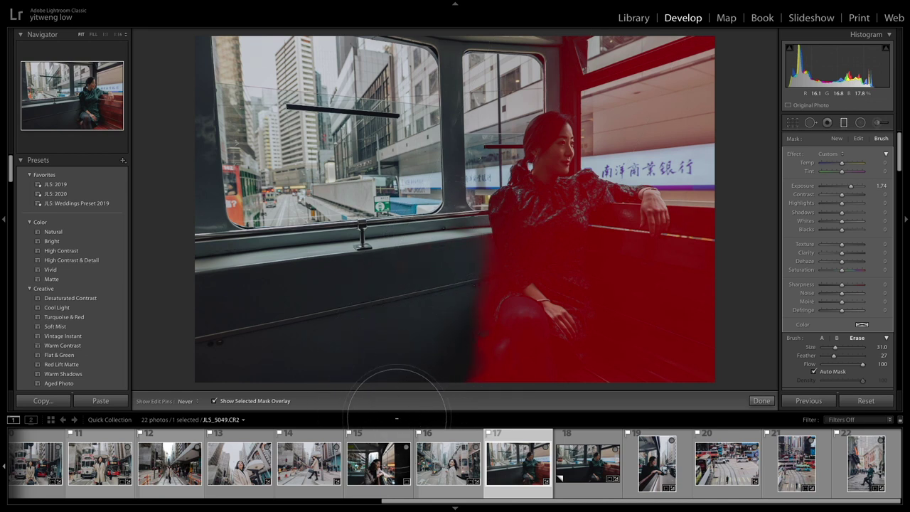
pyautogui.press('h')
pyautogui.click(215, 402)
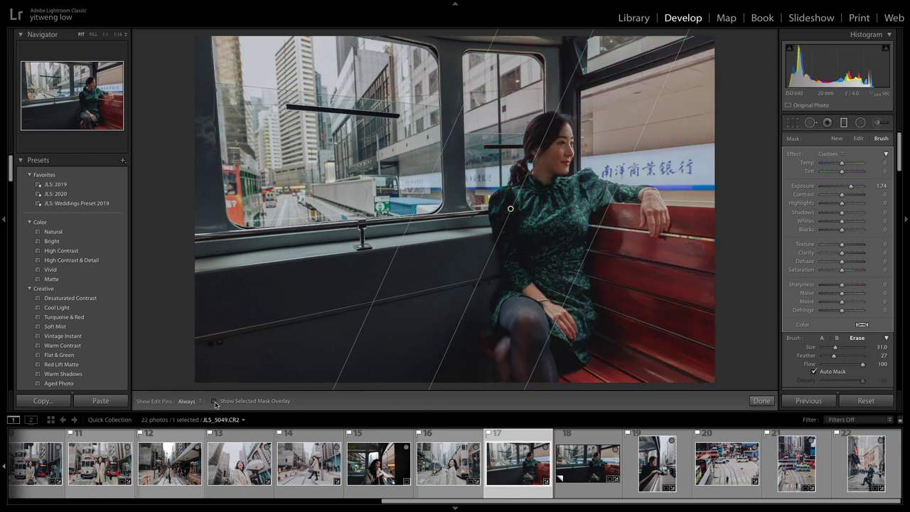
pyautogui.click(846, 124)
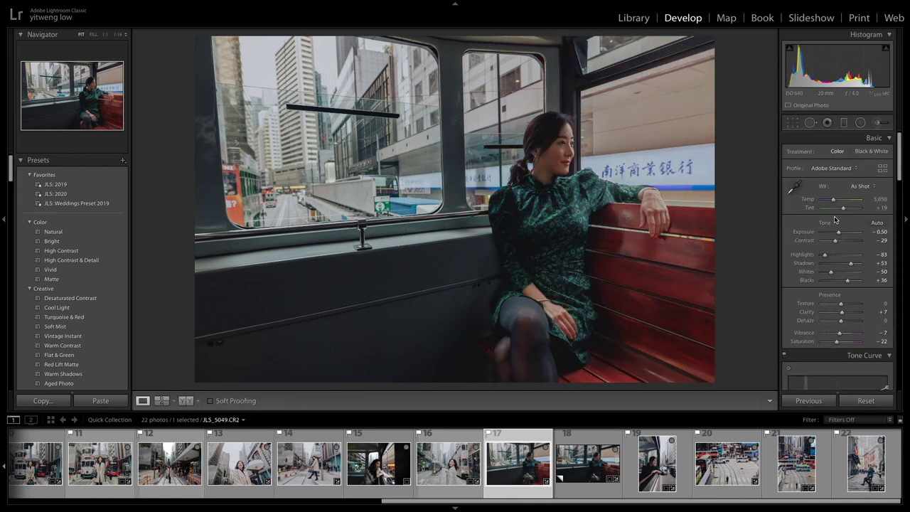
# Crop the tram portrait in from the bottom-left corner and reposition the woman within the frame
pyautogui.press('r')
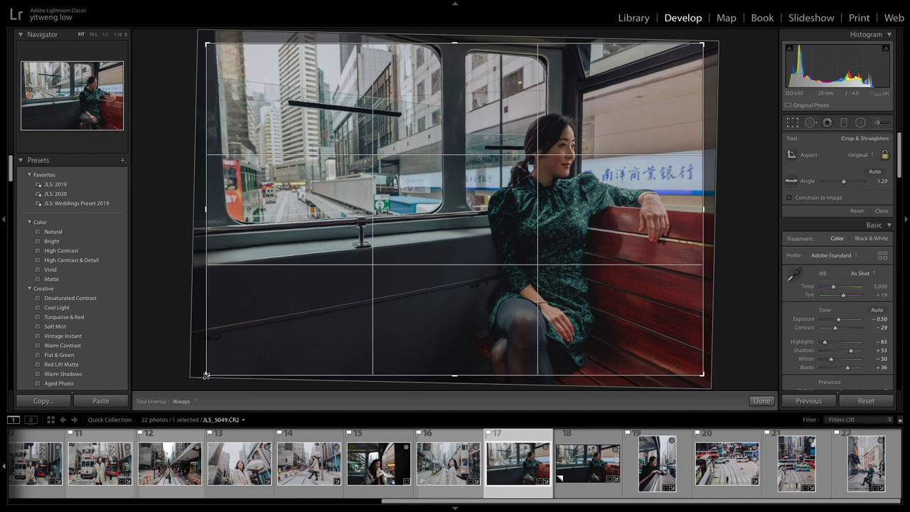
pyautogui.moveTo(205, 375); pyautogui.dragTo(231, 367)
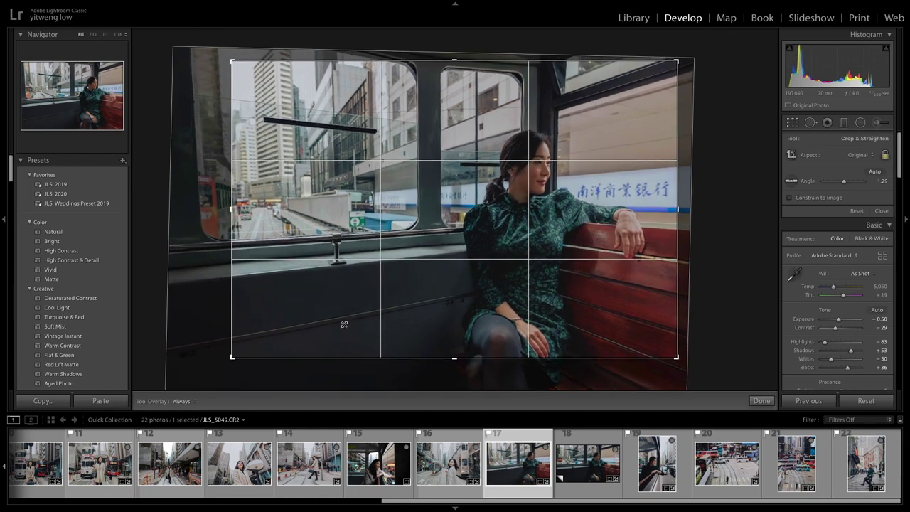
pyautogui.moveTo(415, 305); pyautogui.dragTo(393, 304)
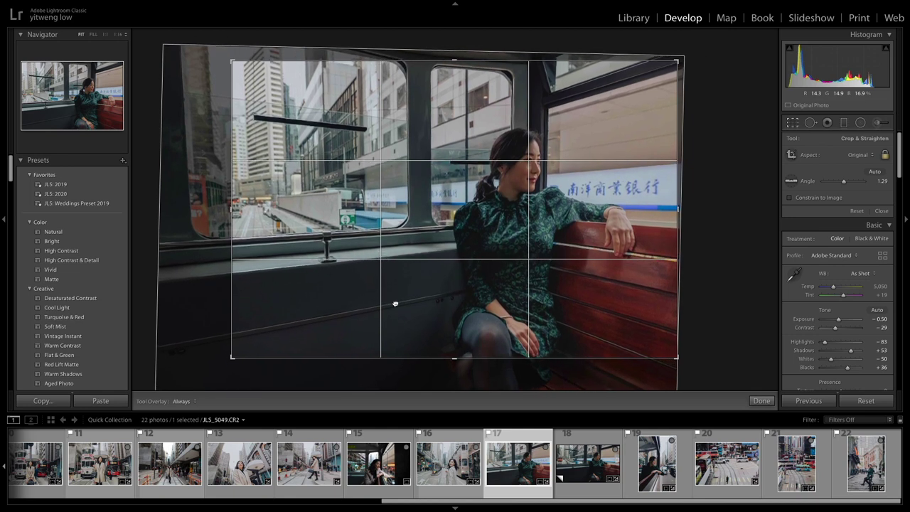
pyautogui.moveTo(395, 304); pyautogui.dragTo(396, 302)
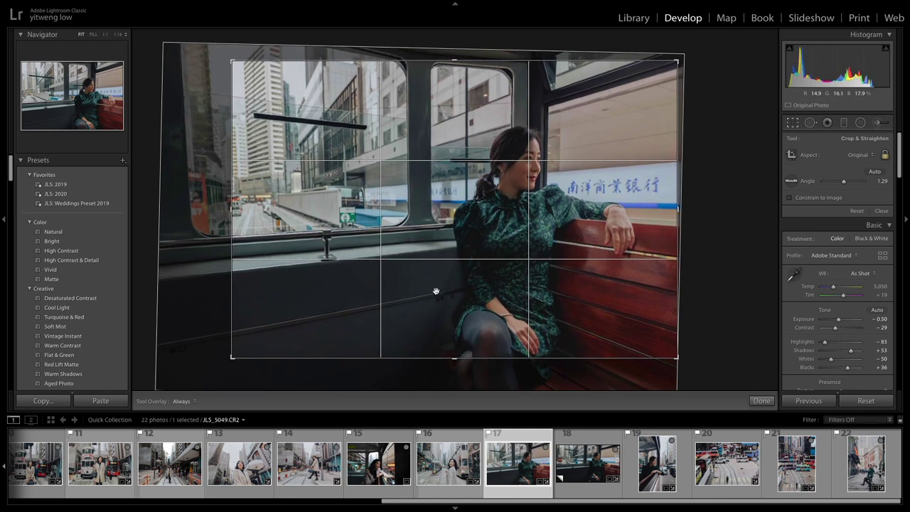
pyautogui.press('Return')
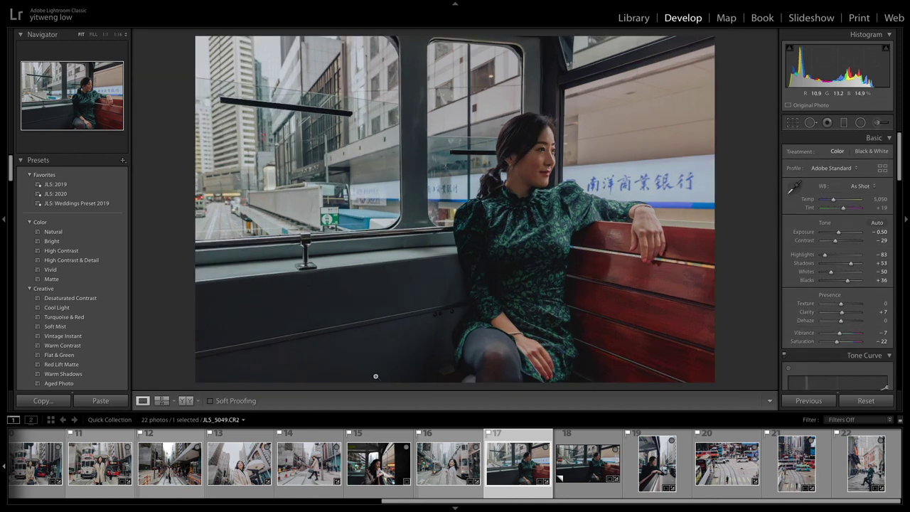
# Draw a new diagonal graduated filter across the right-hand tram window
pyautogui.click(843, 122)
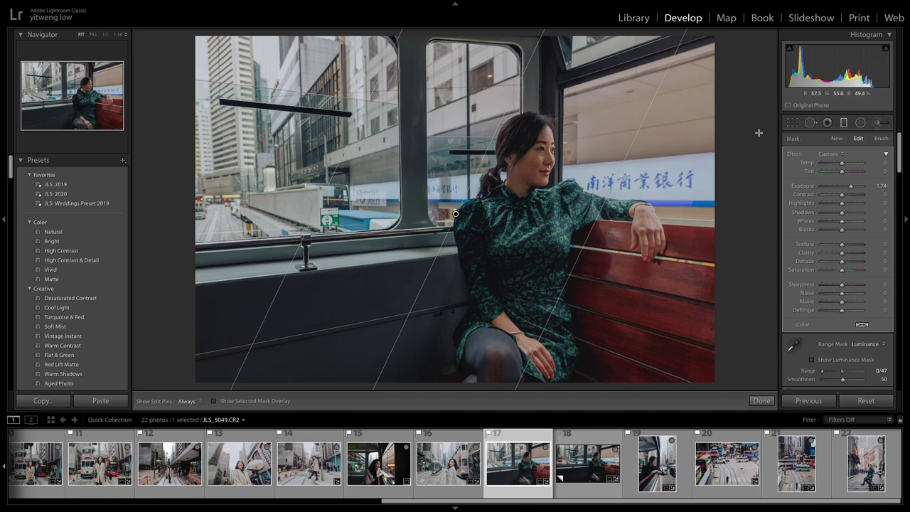
pyautogui.click(838, 138)
pyautogui.moveTo(616, 190); pyautogui.dragTo(508, 130)
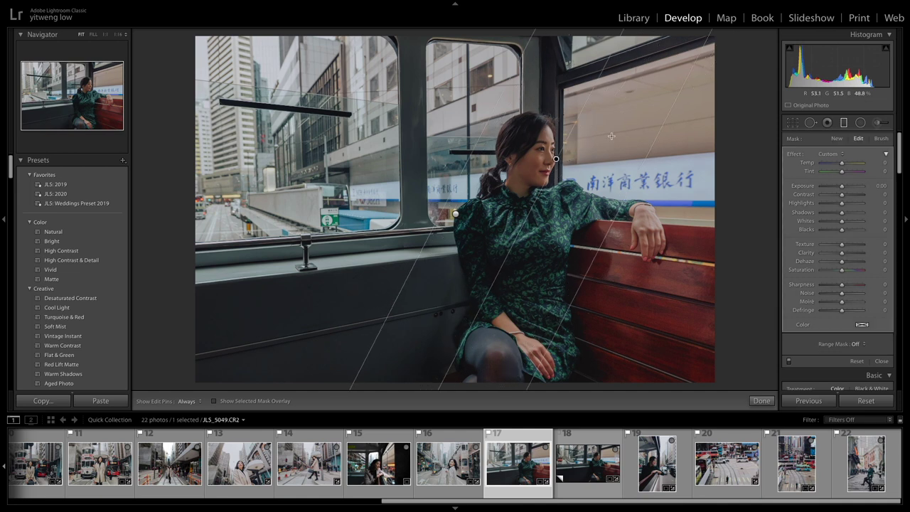
# Restrict the filter with a Luminance range mask narrowed to 95/100, previewing the mask
pyautogui.click(857, 345)
pyautogui.click(864, 359)
pyautogui.click(795, 346)
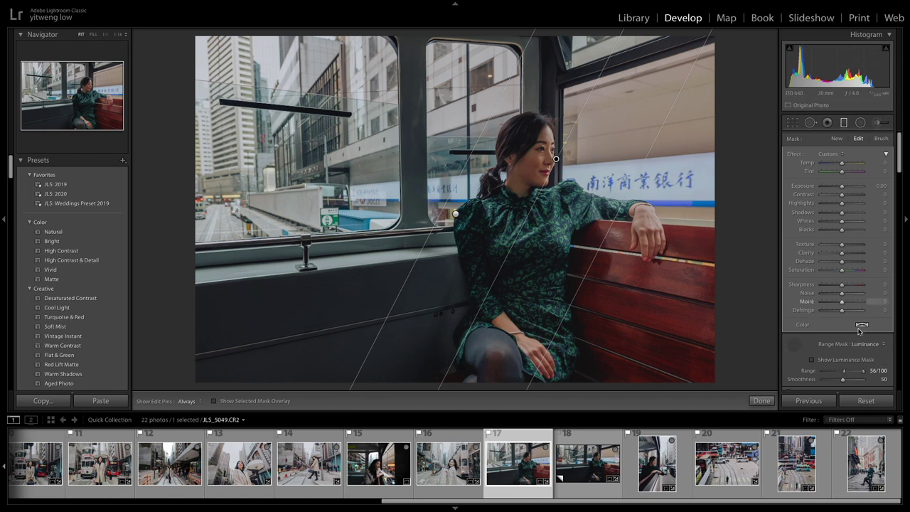
pyautogui.click(812, 360)
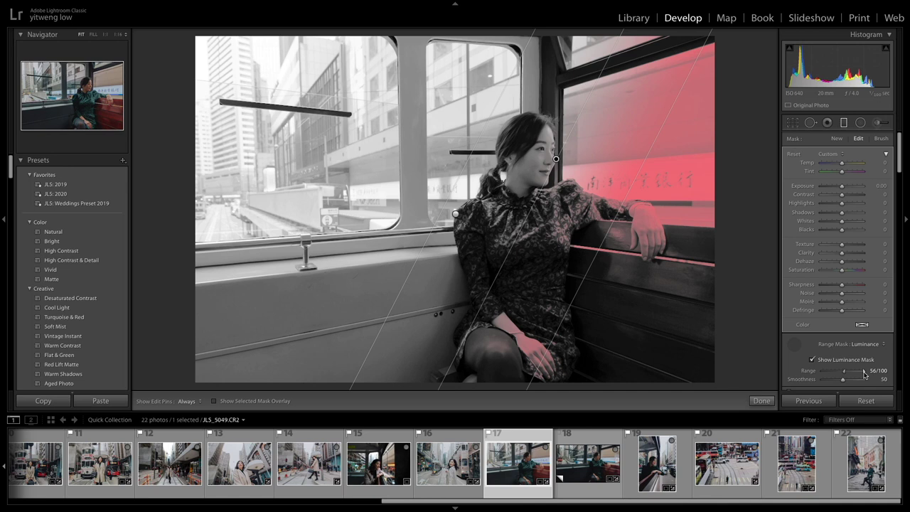
pyautogui.moveTo(863, 375)
pyautogui.mouseDown()
pyautogui.moveTo(848, 375)
pyautogui.moveTo(860, 372)
pyautogui.mouseUp()
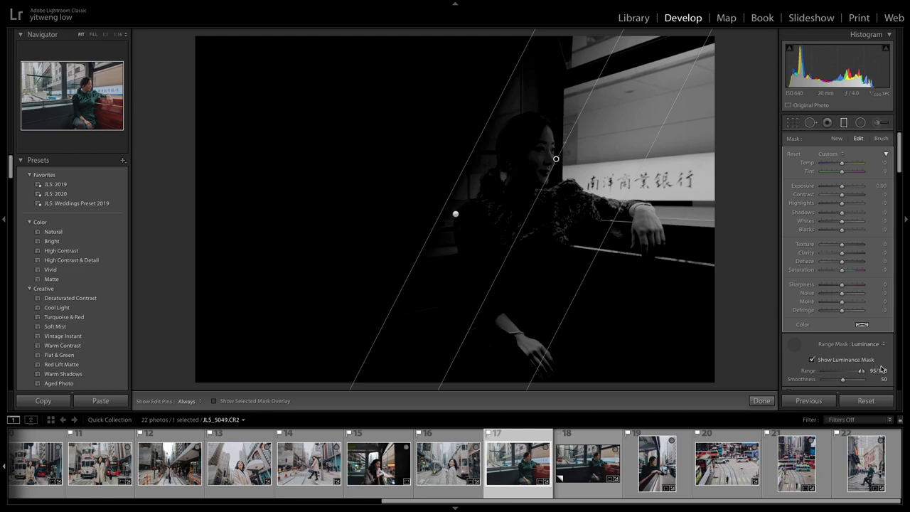
pyautogui.moveTo(881, 369); pyautogui.dragTo(881, 369)
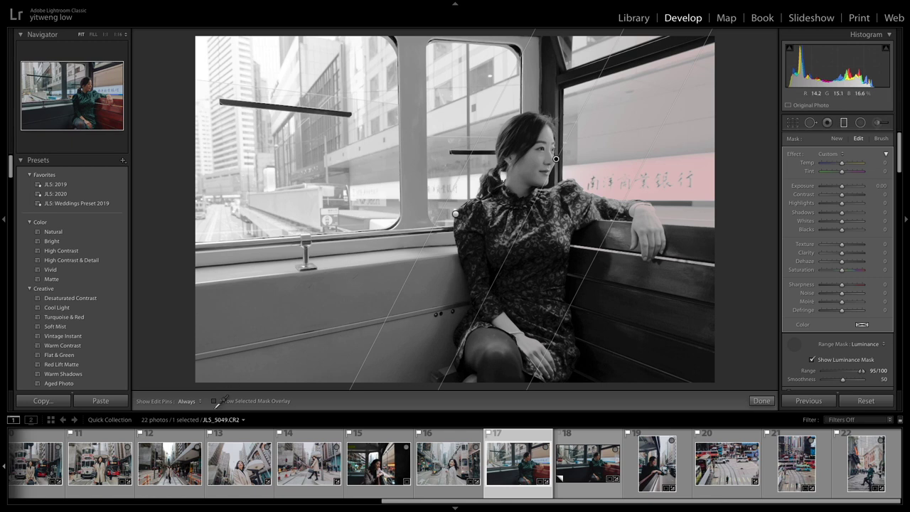
# Hide the mask preview, set the filter's Temp to -100 and close the graduated filter
pyautogui.click(812, 360)
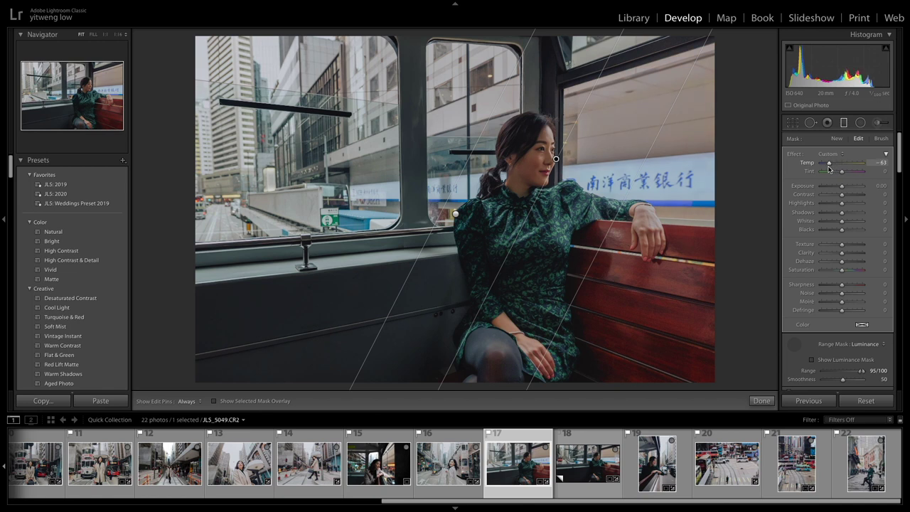
pyautogui.moveTo(827, 168); pyautogui.dragTo(820, 164)
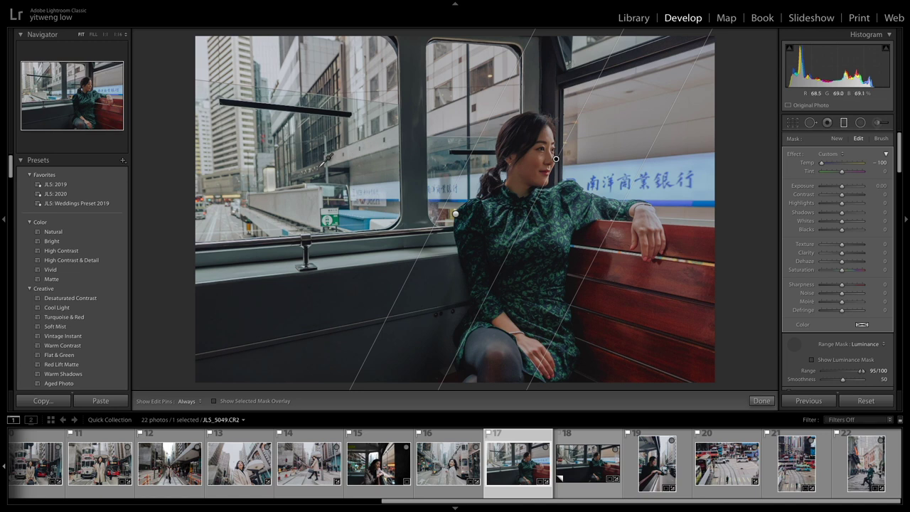
pyautogui.click(844, 123)
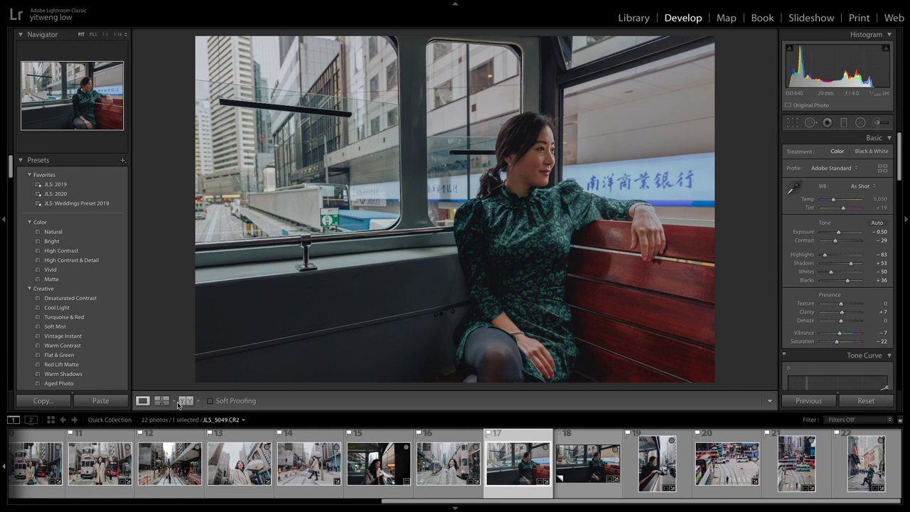
# Switch to the Before/After view to compare the tram photo's edits
pyautogui.click(186, 401)
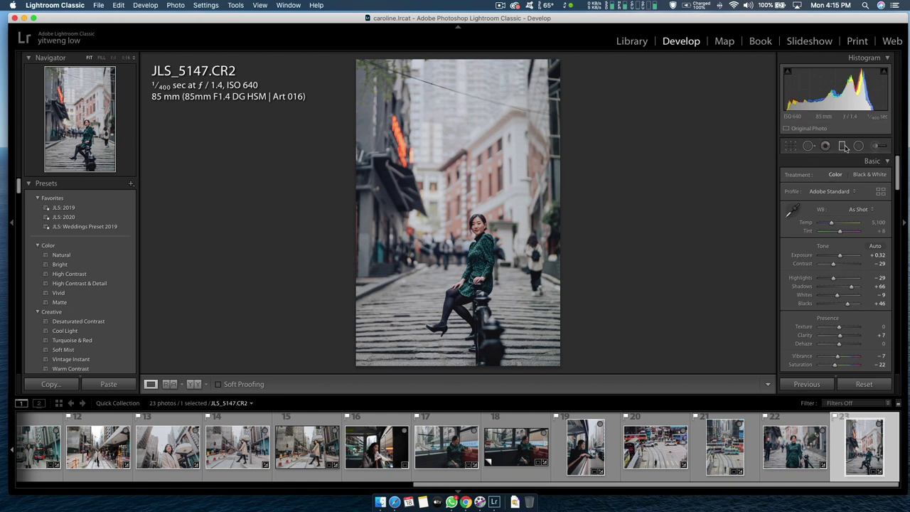
# Lay a diagonal graduated filter and limit it to the sampled red-brick colour at Amount 4
pyautogui.click(842, 146)
pyautogui.moveTo(472, 217)
pyautogui.mouseDown()
pyautogui.moveTo(481, 236)
pyautogui.moveTo(471, 221)
pyautogui.mouseUp()
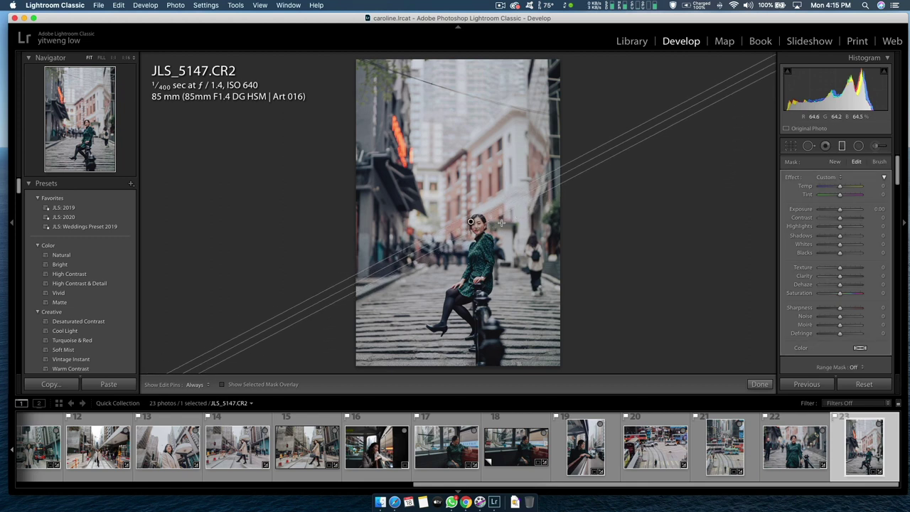
pyautogui.scroll(-5, 863, 277)
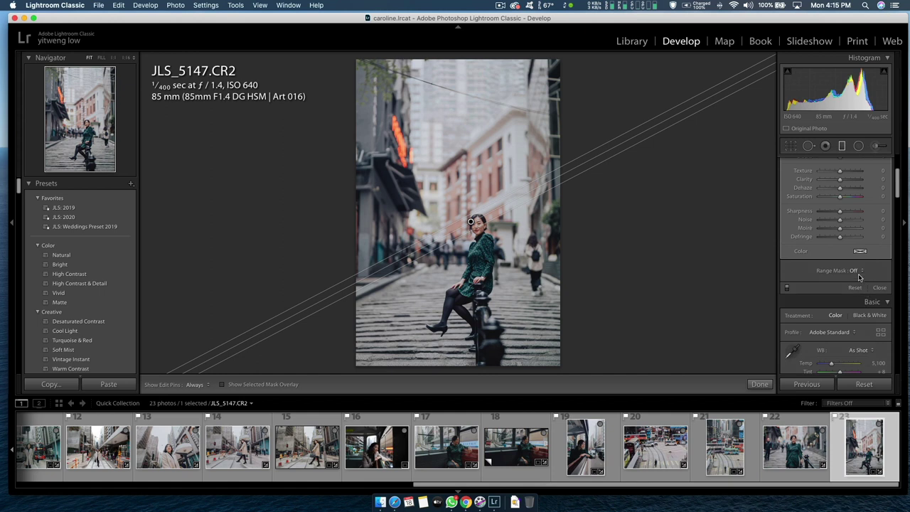
pyautogui.click(857, 273)
pyautogui.click(857, 276)
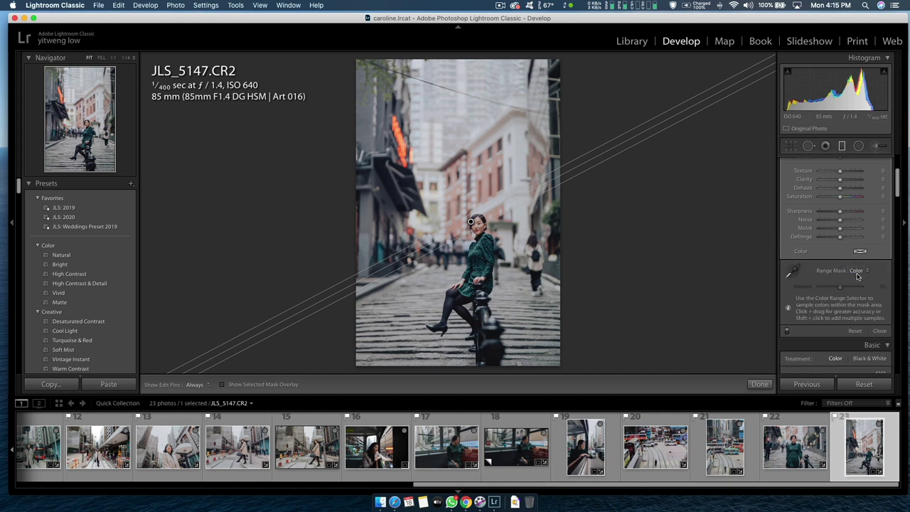
pyautogui.click(790, 274)
pyautogui.click(490, 182)
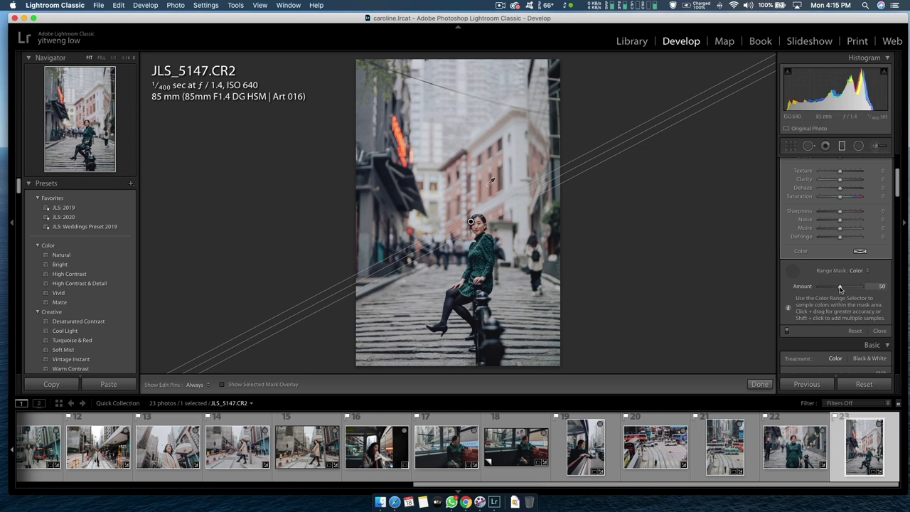
pyautogui.moveTo(840, 288); pyautogui.dragTo(825, 293)
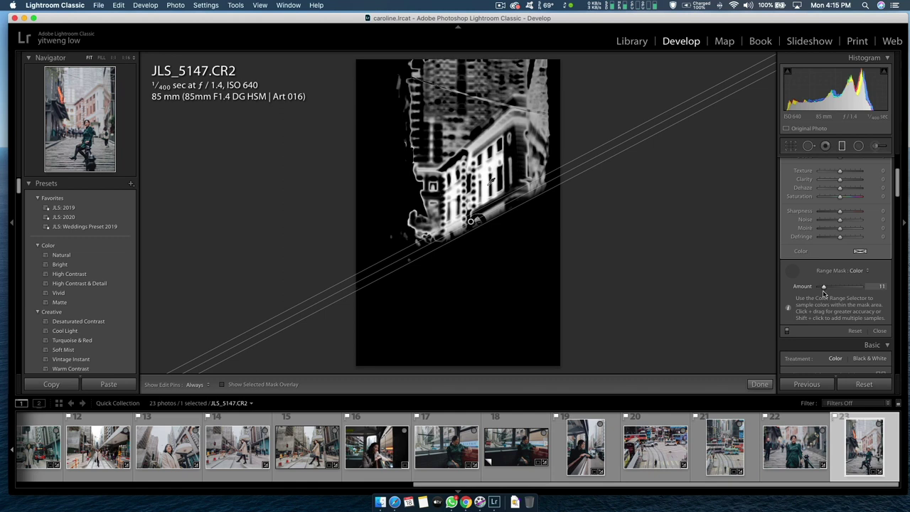
pyautogui.moveTo(824, 293); pyautogui.dragTo(821, 294)
# Set the filter to Exposure -0.34, Contrast 72, Highlights 38, Shadows -55, Saturation 57, then close it
pyautogui.scroll(3, 846, 231)
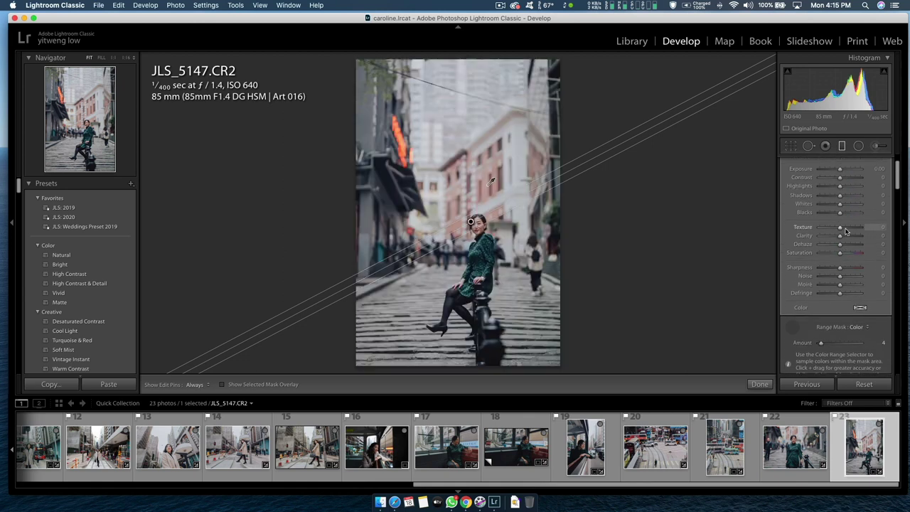
pyautogui.scroll(3, 846, 231)
pyautogui.moveTo(845, 218)
pyautogui.mouseDown()
pyautogui.moveTo(856, 218)
pyautogui.moveTo(837, 209)
pyautogui.moveTo(848, 237)
pyautogui.moveTo(814, 244)
pyautogui.moveTo(839, 230)
pyautogui.moveTo(826, 228)
pyautogui.moveTo(847, 226)
pyautogui.mouseUp()
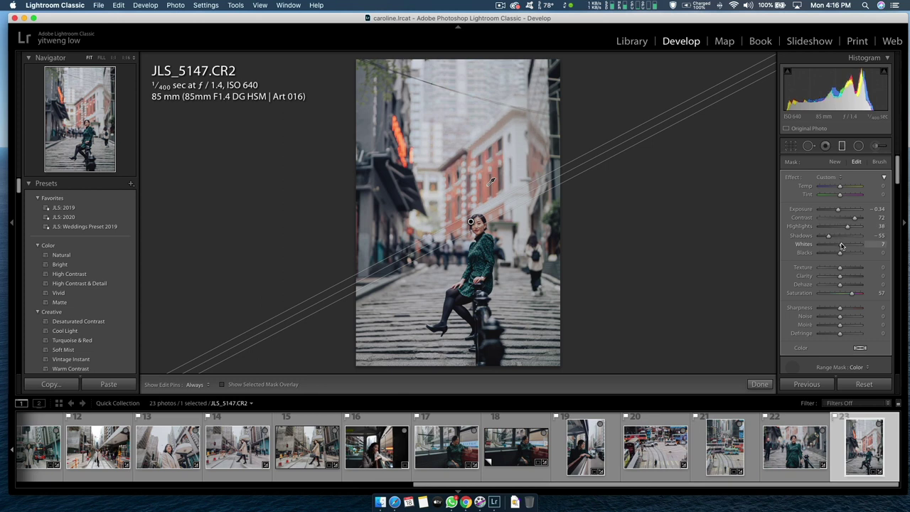
pyautogui.moveTo(841, 246); pyautogui.dragTo(840, 246)
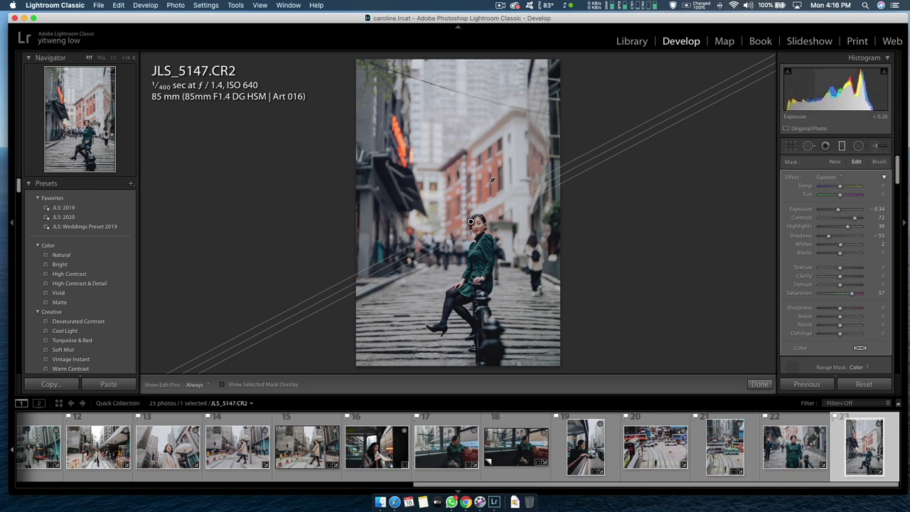
pyautogui.press('m')
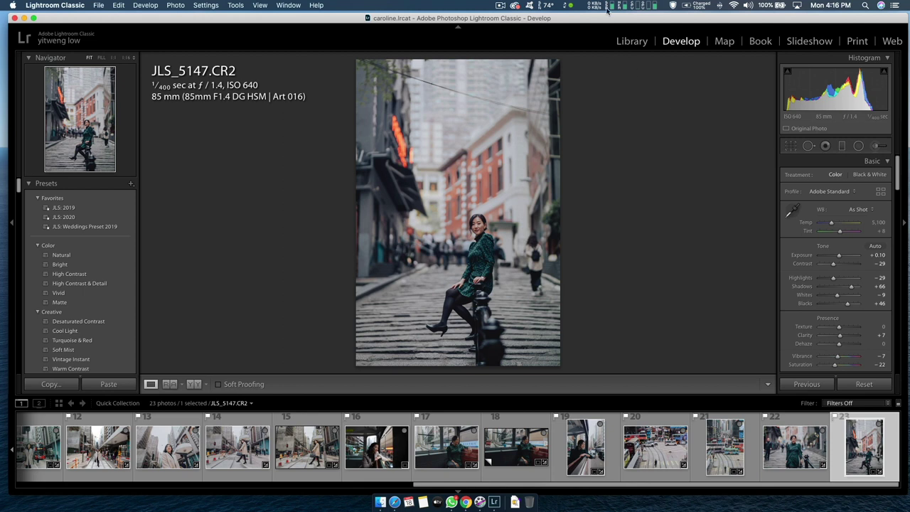
# Compare the street photo side by side at 1:1 and fit, then as a Left/Right split
pyautogui.press('y')
pyautogui.click(626, 197)
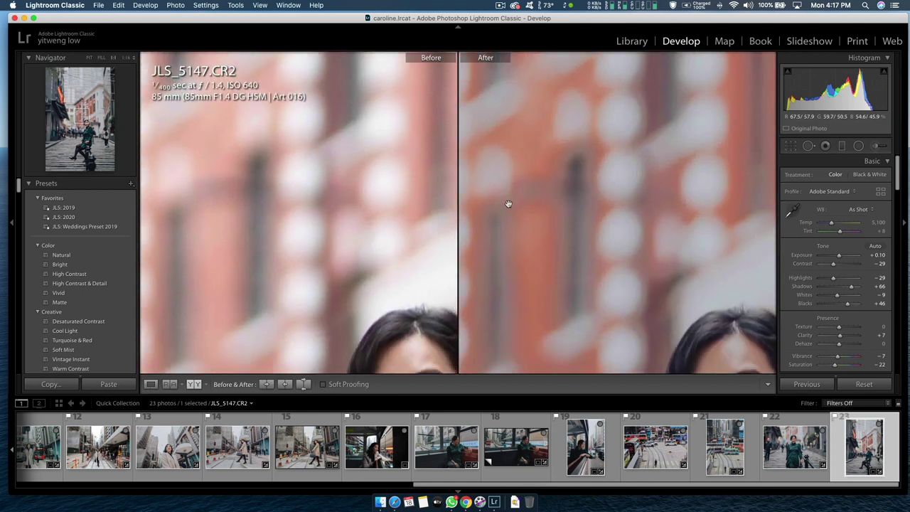
pyautogui.click(571, 229)
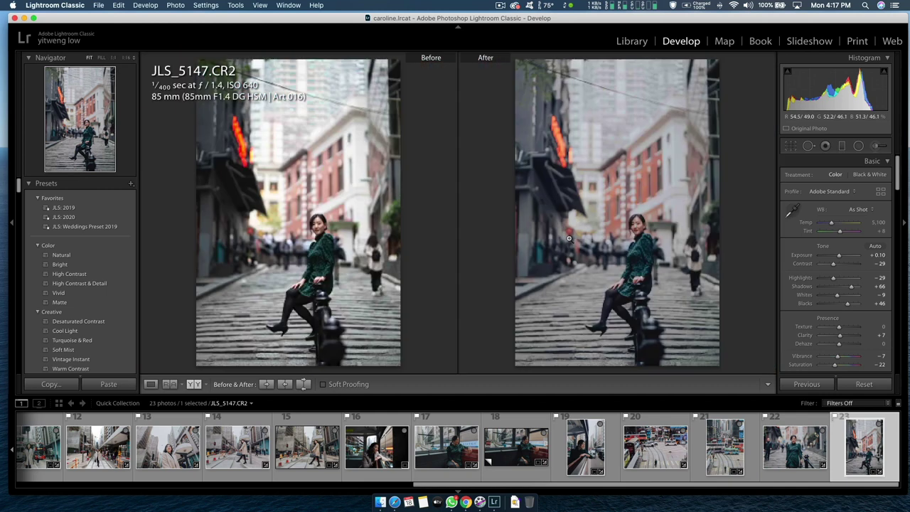
pyautogui.click(193, 384)
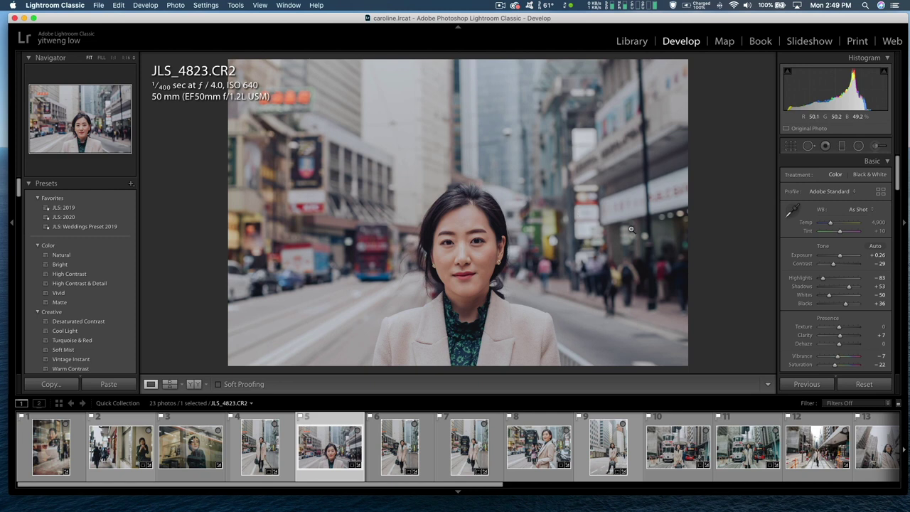
# Zoom in on her face, set the overall Texture to -100 to smooth skin, then zoom back out
pyautogui.click(473, 249)
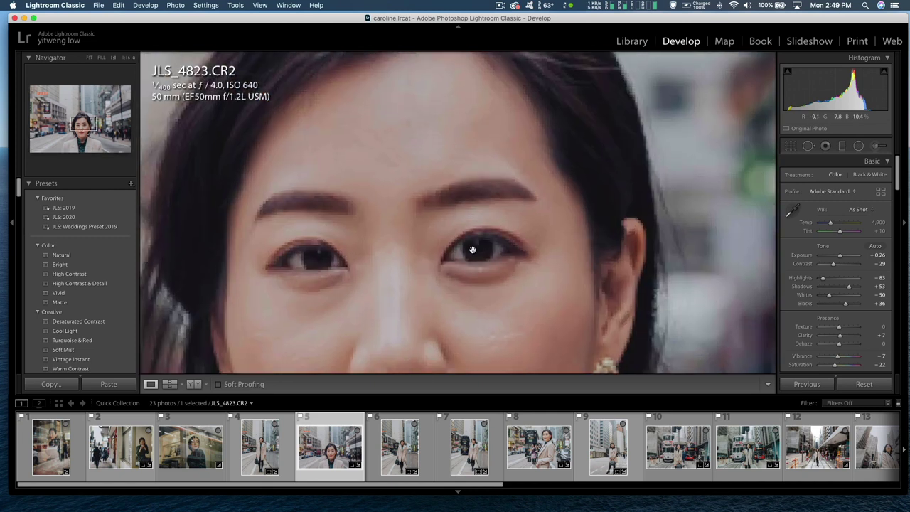
pyautogui.moveTo(473, 249); pyautogui.dragTo(471, 284)
pyautogui.moveTo(466, 92); pyautogui.dragTo(469, 134)
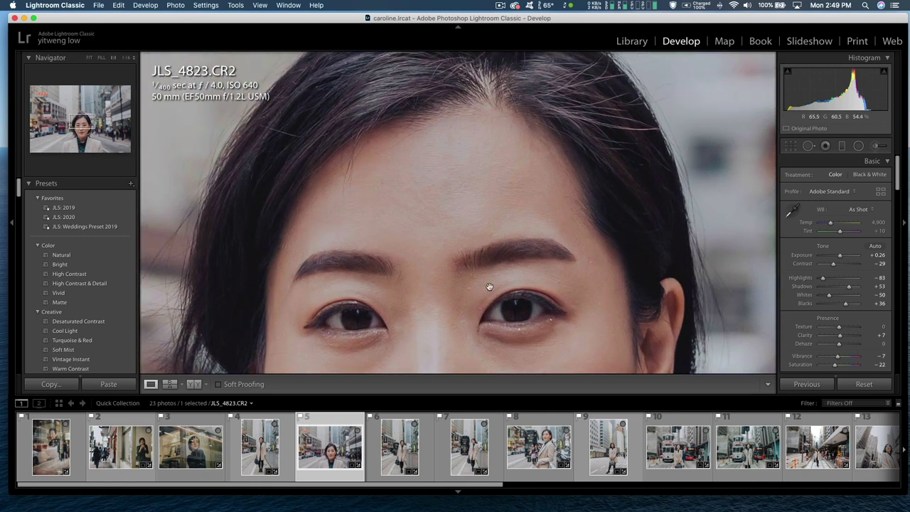
pyautogui.moveTo(499, 373); pyautogui.dragTo(514, 317)
pyautogui.moveTo(465, 284); pyautogui.dragTo(466, 290)
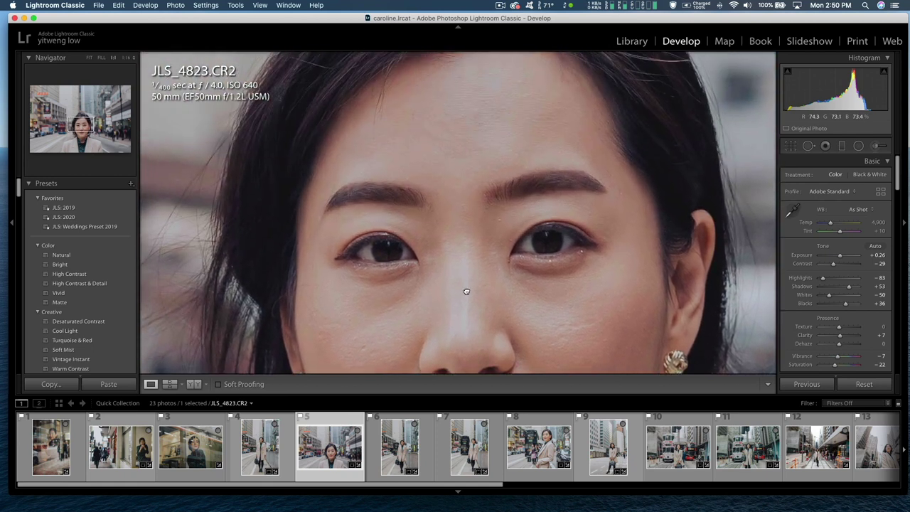
pyautogui.moveTo(473, 239); pyautogui.dragTo(478, 262)
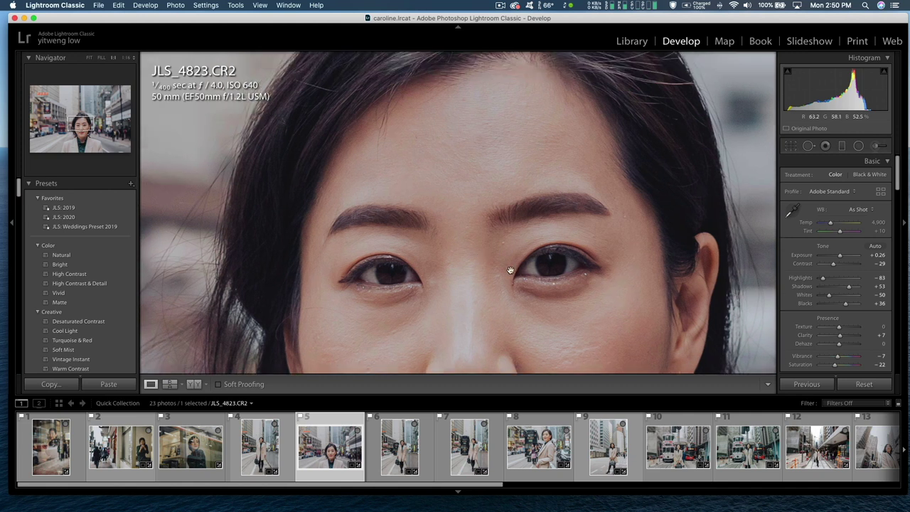
pyautogui.moveTo(480, 302); pyautogui.dragTo(472, 181)
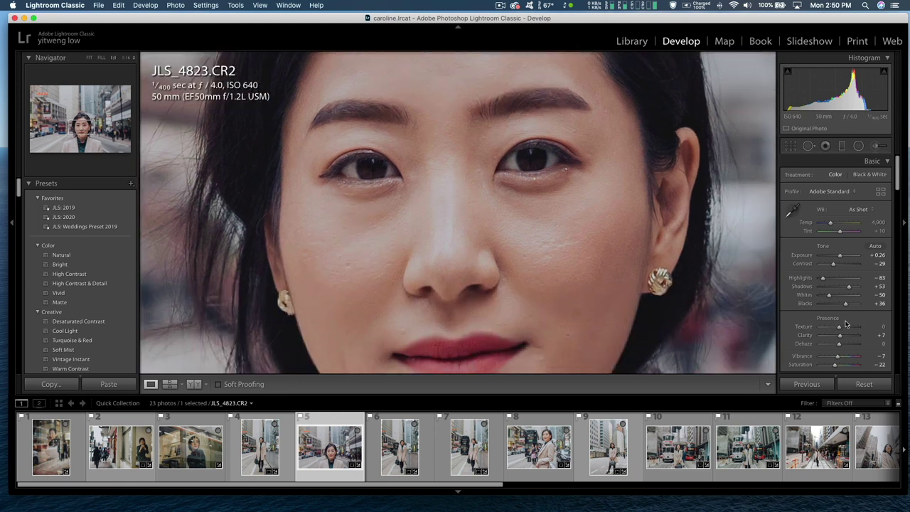
pyautogui.moveTo(826, 332); pyautogui.dragTo(816, 332)
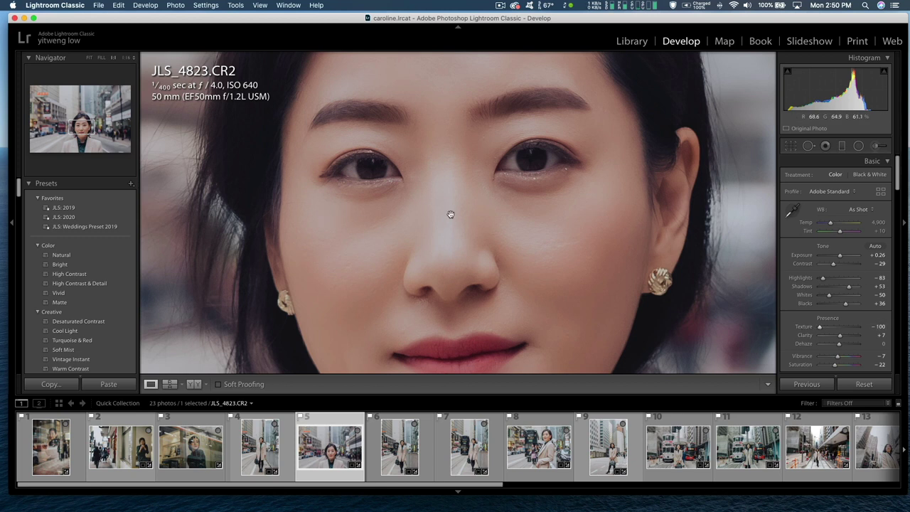
pyautogui.moveTo(554, 269); pyautogui.dragTo(469, 185)
pyautogui.click(469, 185)
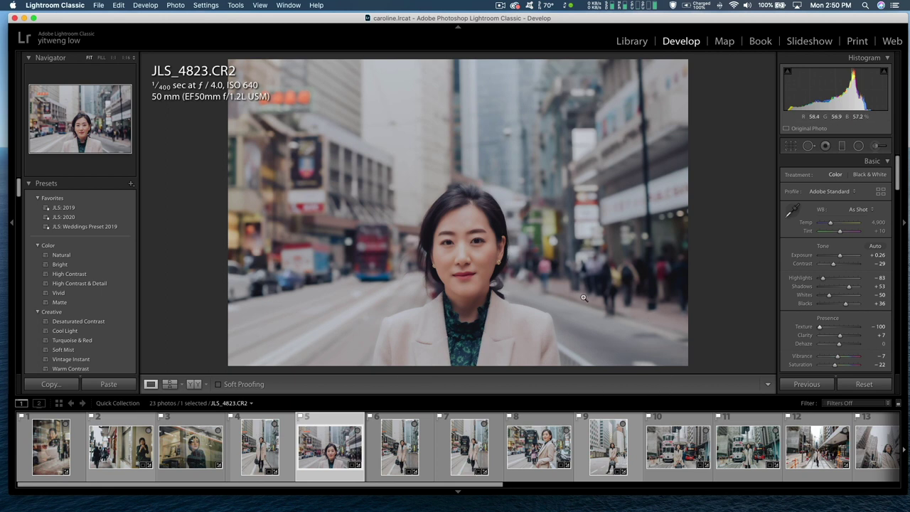
# Reset the overall Texture to 0 and draw a radial filter ellipse over her head and chin
pyautogui.doubleClick(802, 327)
pyautogui.click(858, 145)
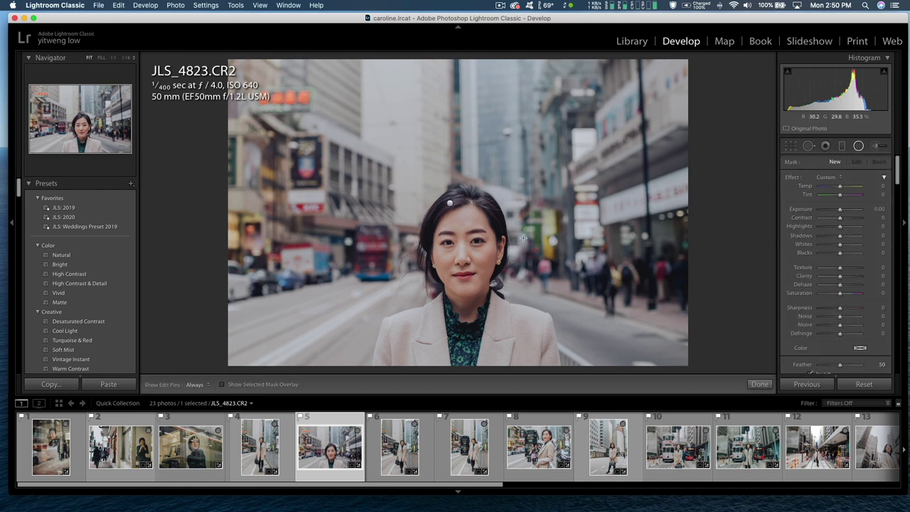
pyautogui.moveTo(452, 217); pyautogui.dragTo(498, 248)
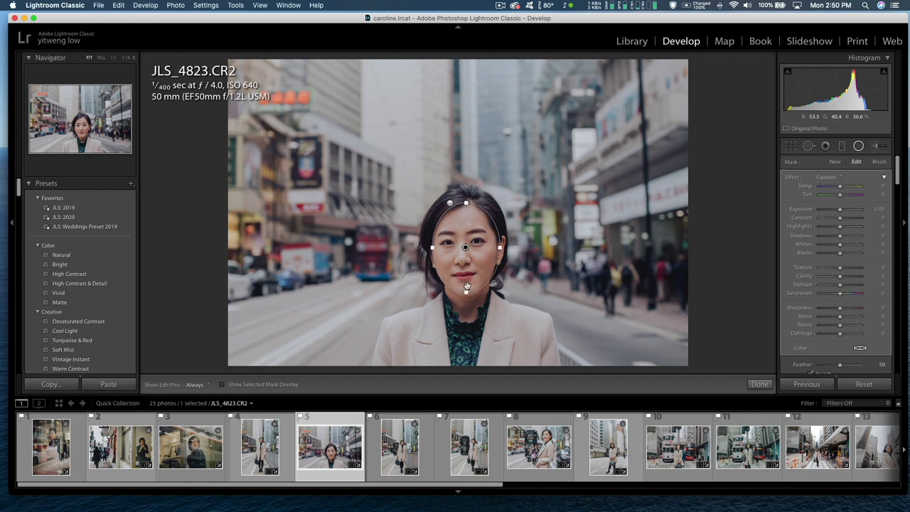
pyautogui.moveTo(466, 288); pyautogui.dragTo(465, 305)
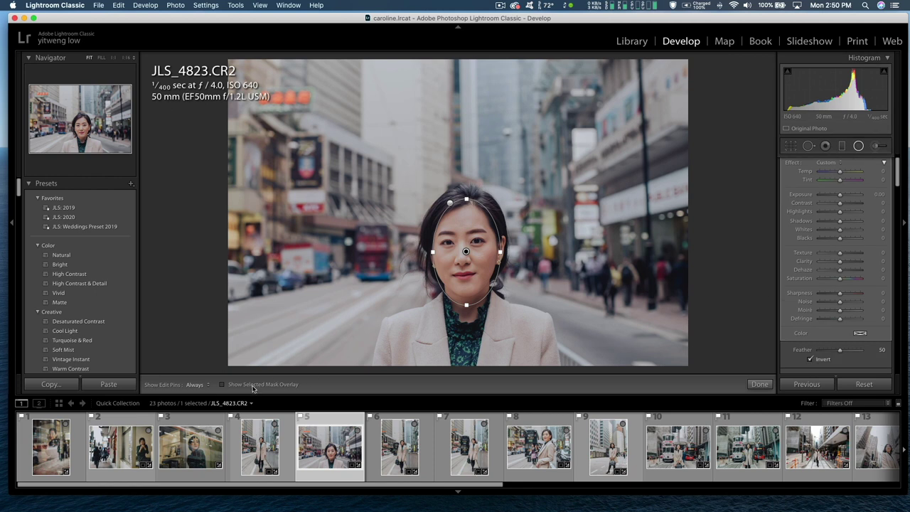
# Show the red mask overlay, set Feather to 0, and widen the ellipse to fit the face
pyautogui.click(222, 384)
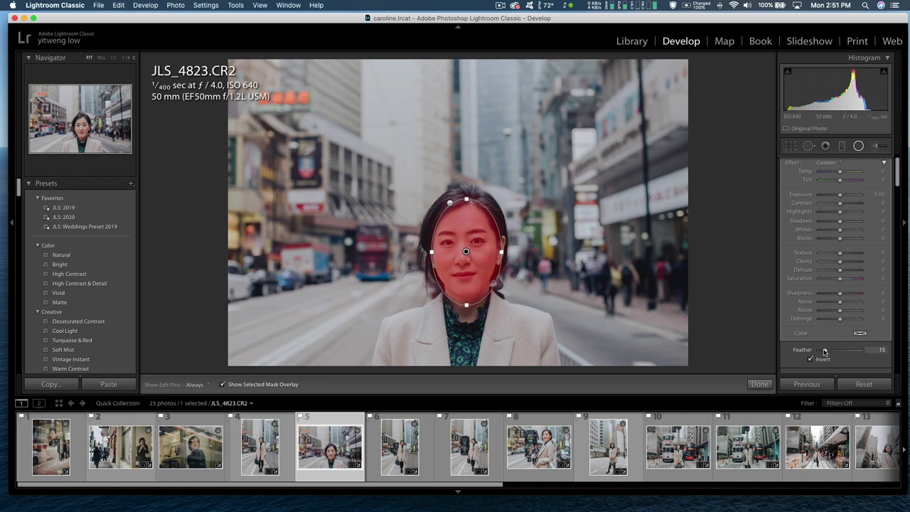
pyautogui.moveTo(824, 351); pyautogui.dragTo(818, 351)
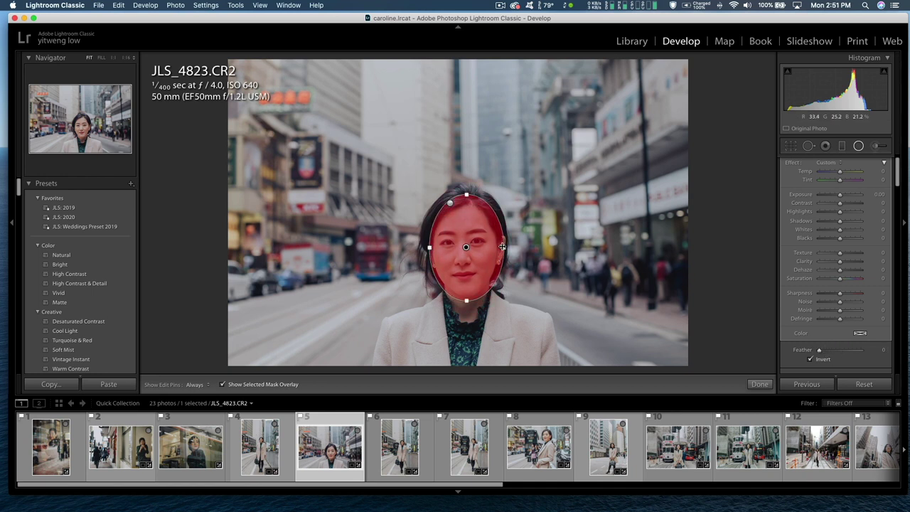
pyautogui.moveTo(502, 246); pyautogui.dragTo(504, 246)
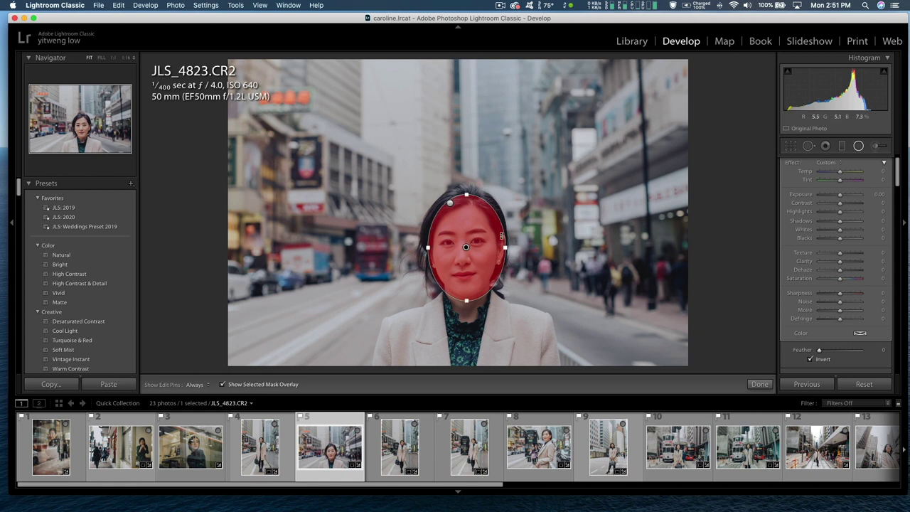
# Limit the face filter with a Luminance range mask sampled from her skin, range 56/100
pyautogui.scroll(-5, 832, 344)
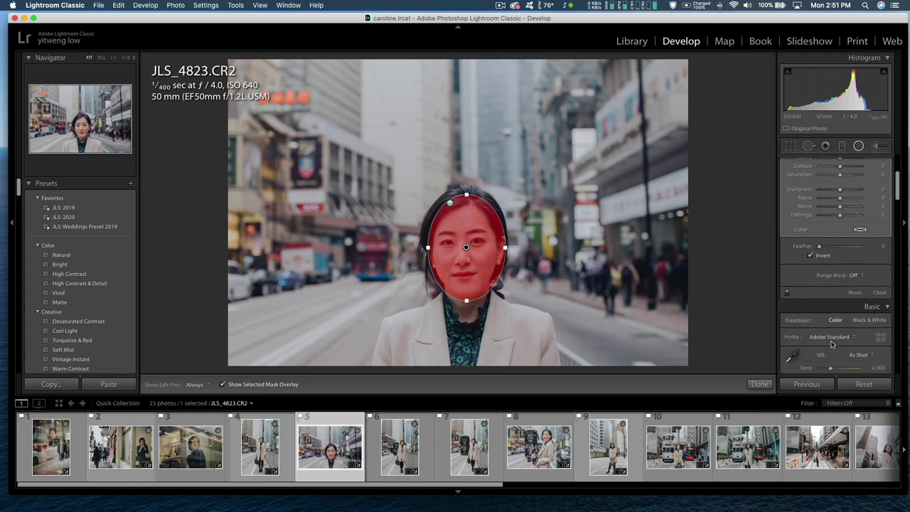
pyautogui.scroll(-1, 831, 344)
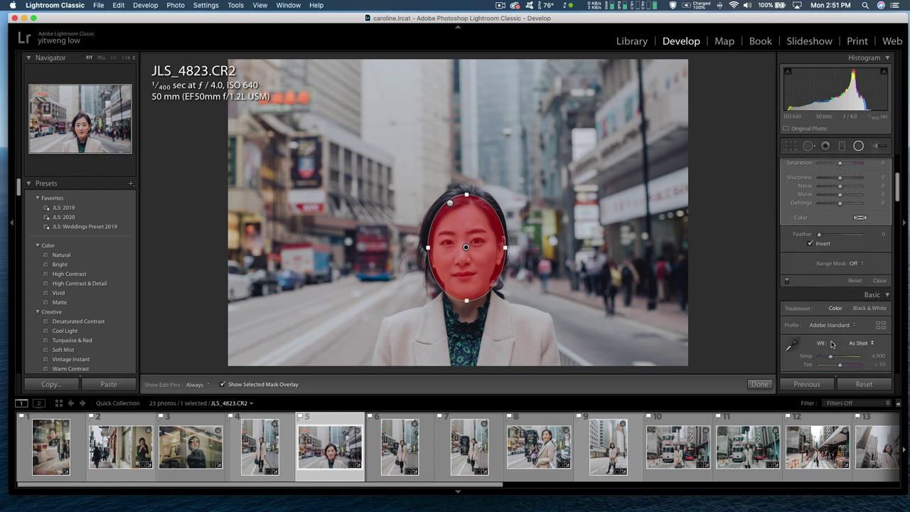
pyautogui.click(854, 258)
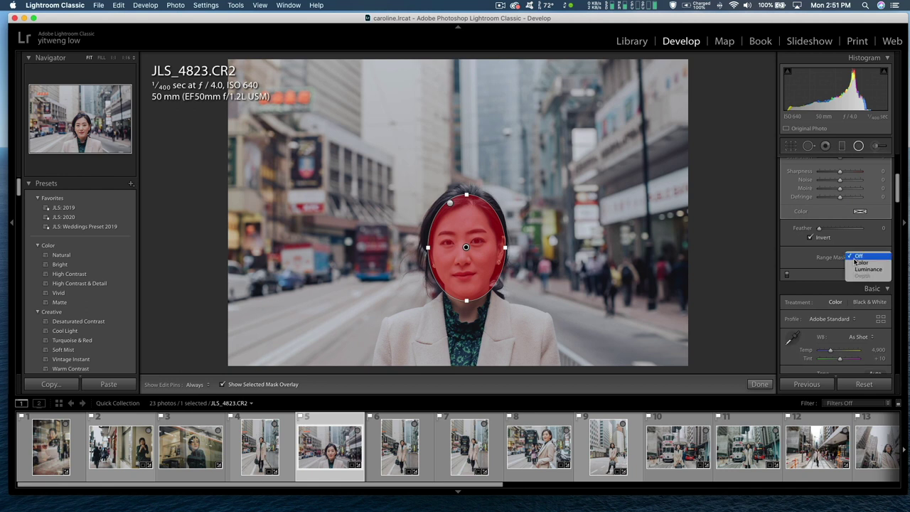
pyautogui.click(861, 269)
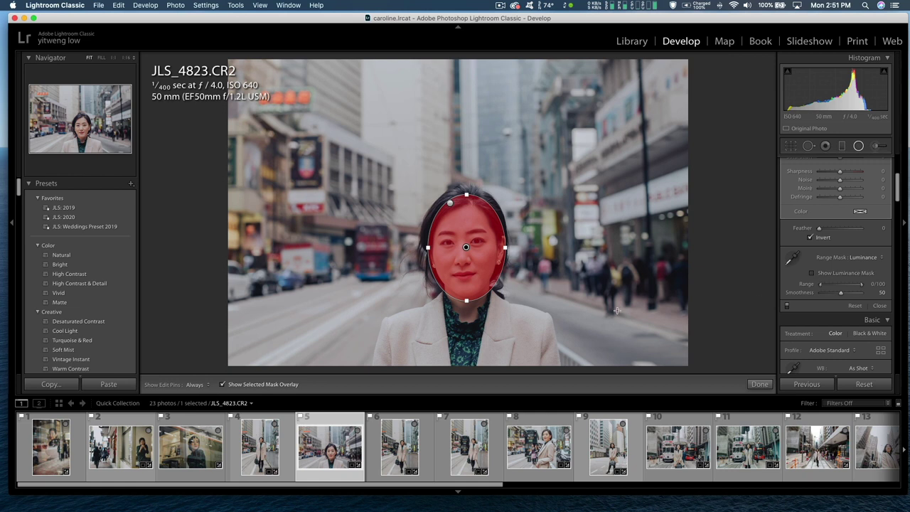
pyautogui.click(791, 258)
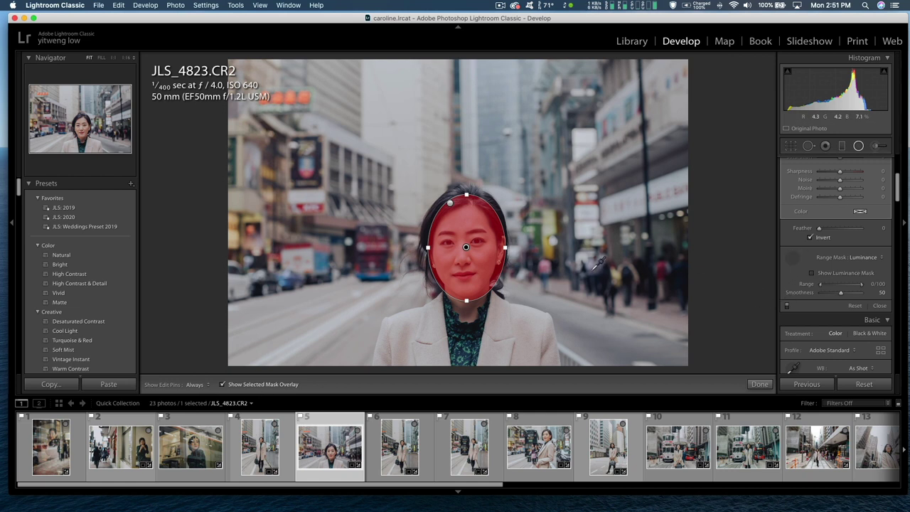
pyautogui.click(483, 252)
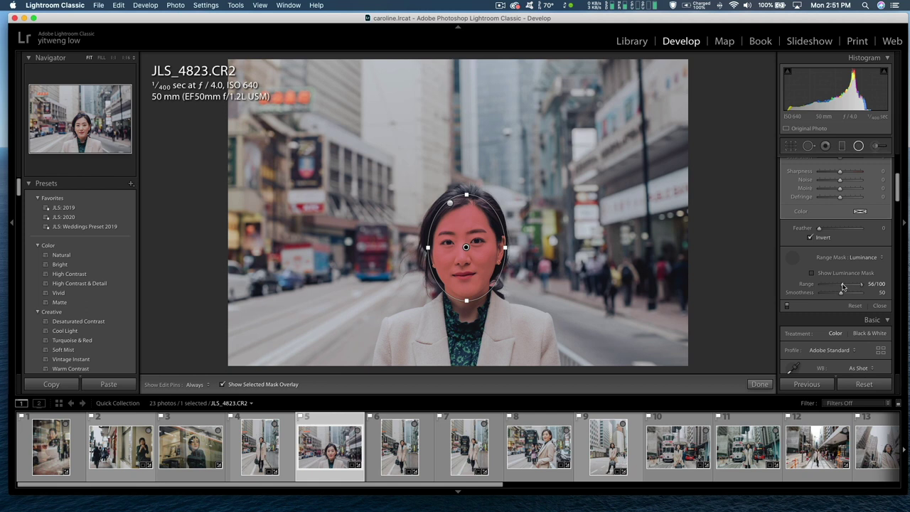
pyautogui.moveTo(842, 286); pyautogui.dragTo(842, 287)
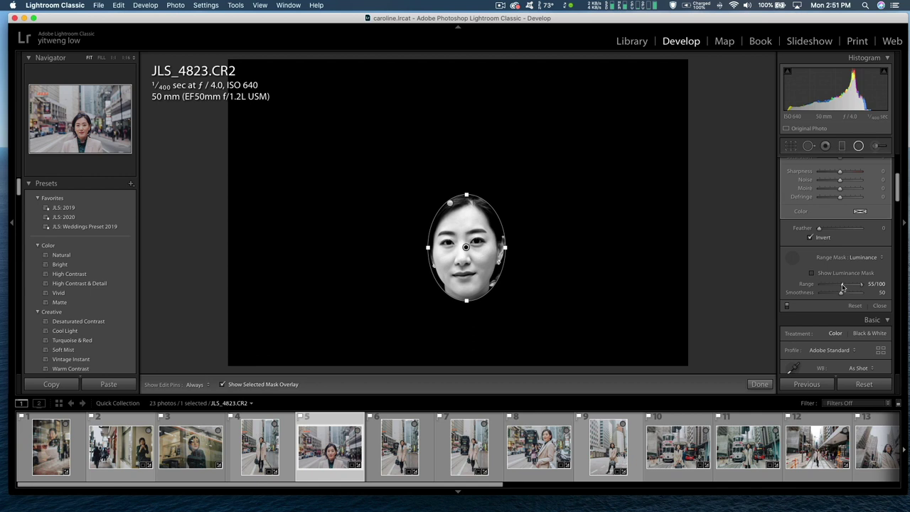
pyautogui.moveTo(843, 286); pyautogui.dragTo(844, 287)
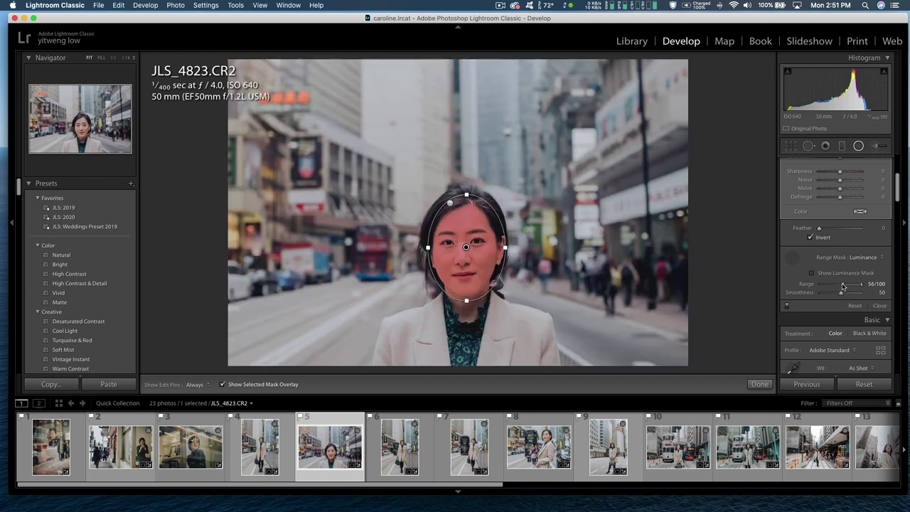
# Hide the red overlay and lower the filter's Texture to -52 to smooth the skin
pyautogui.click(223, 384)
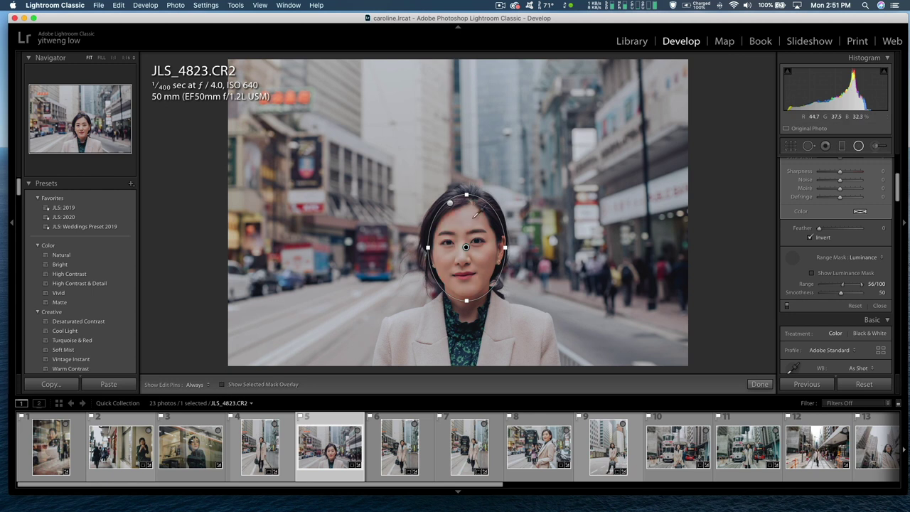
pyautogui.scroll(5, 839, 228)
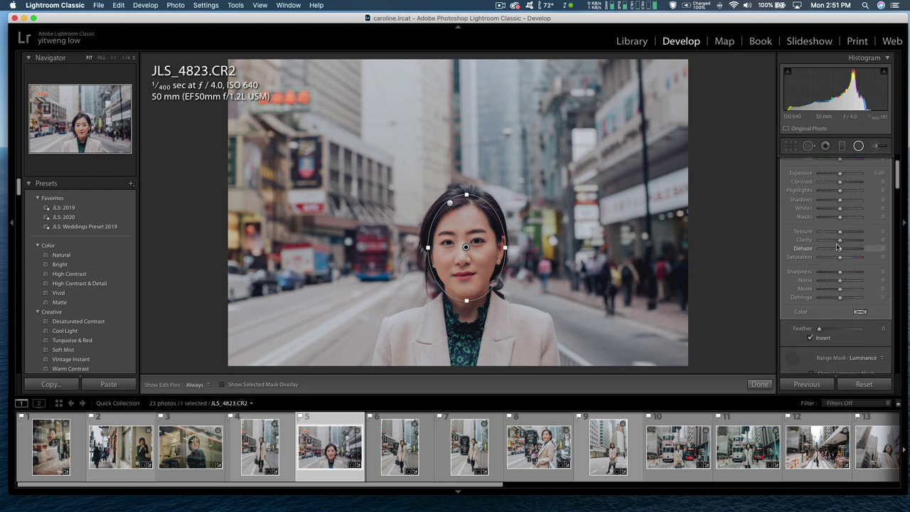
pyautogui.moveTo(836, 234); pyautogui.dragTo(835, 236)
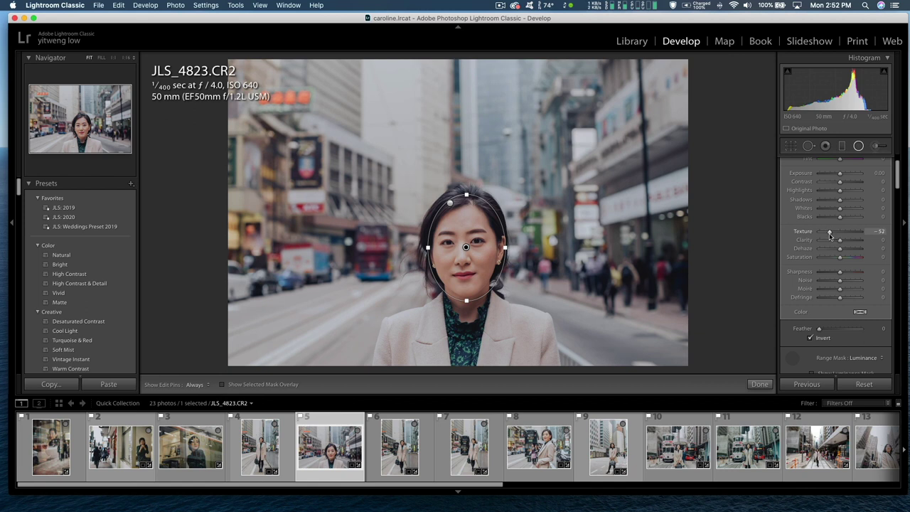
# Close the radial filter and view Before/After side by side at 1:1, panned to cheek and earring
pyautogui.hotkey('shift', 'm')
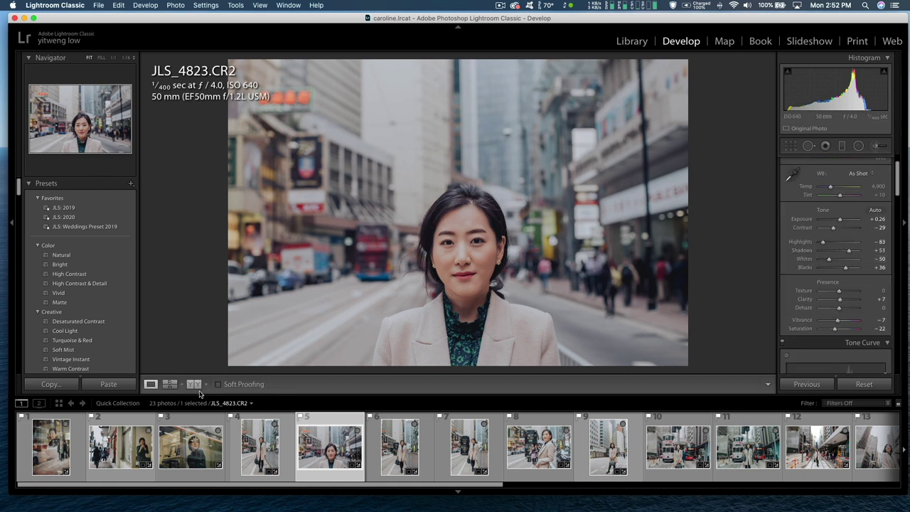
pyautogui.click(193, 384)
pyautogui.click(625, 228)
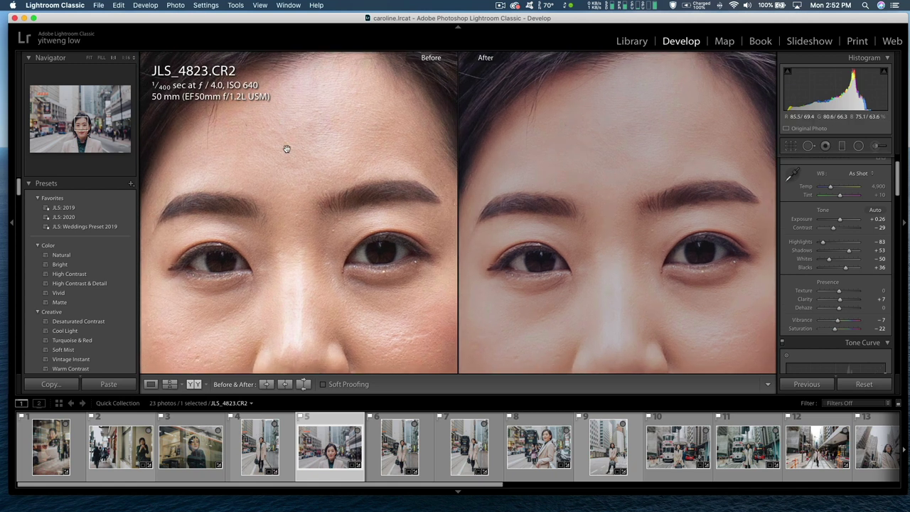
pyautogui.moveTo(678, 279); pyautogui.dragTo(550, 216)
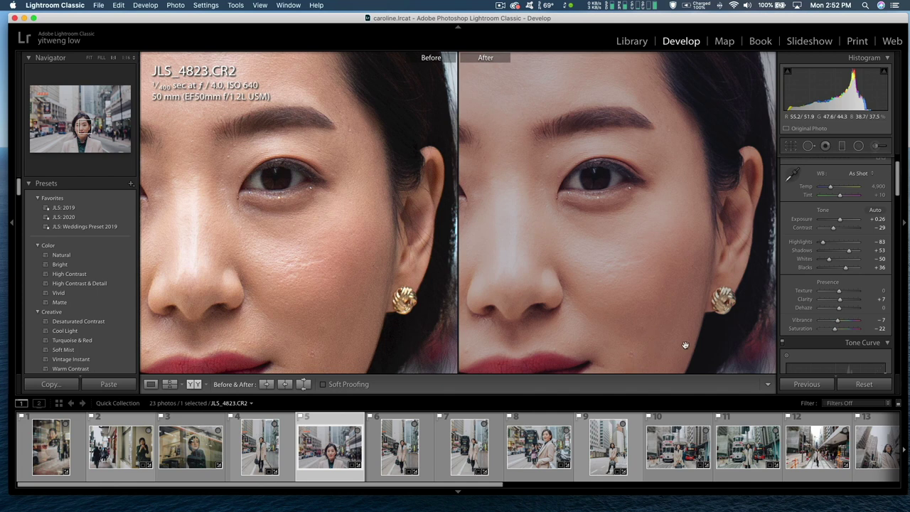